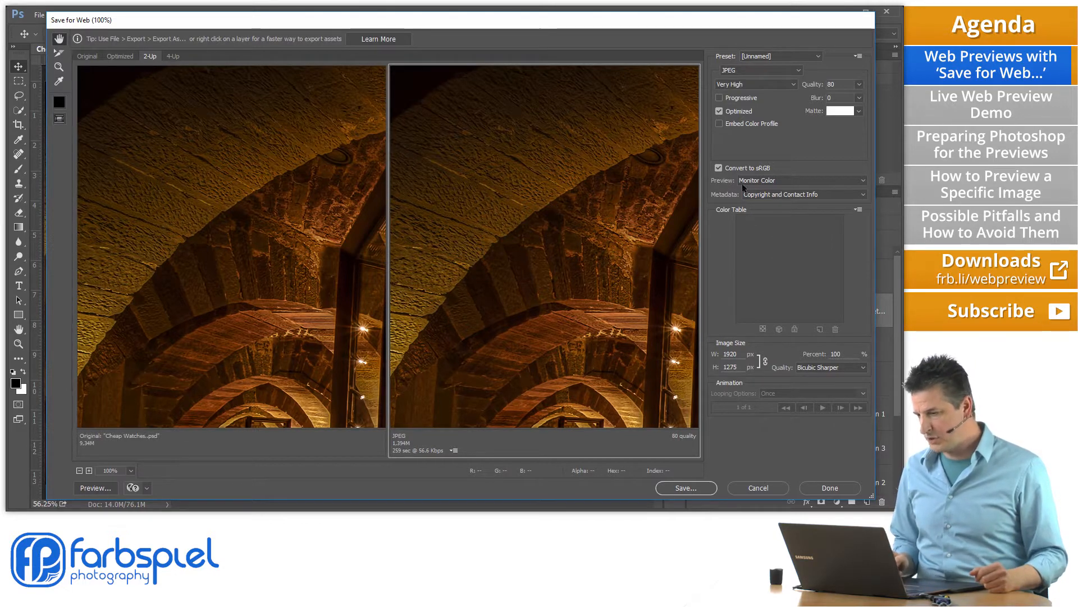
Step: Set the export width to 800 px in Save for Web, keeping JPEG as the file format
double_click(730, 353)
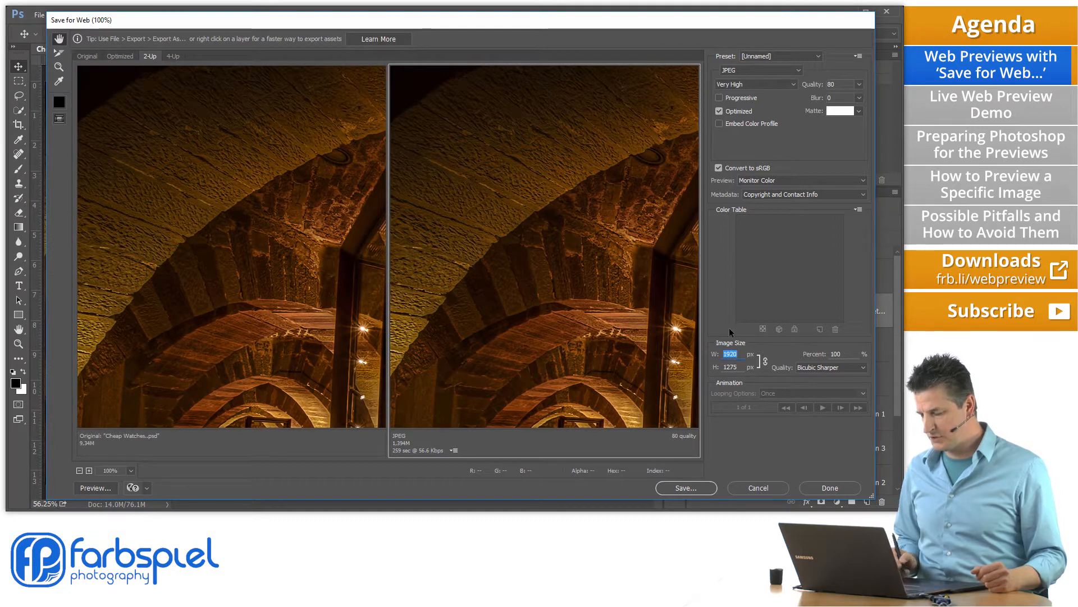
type("800")
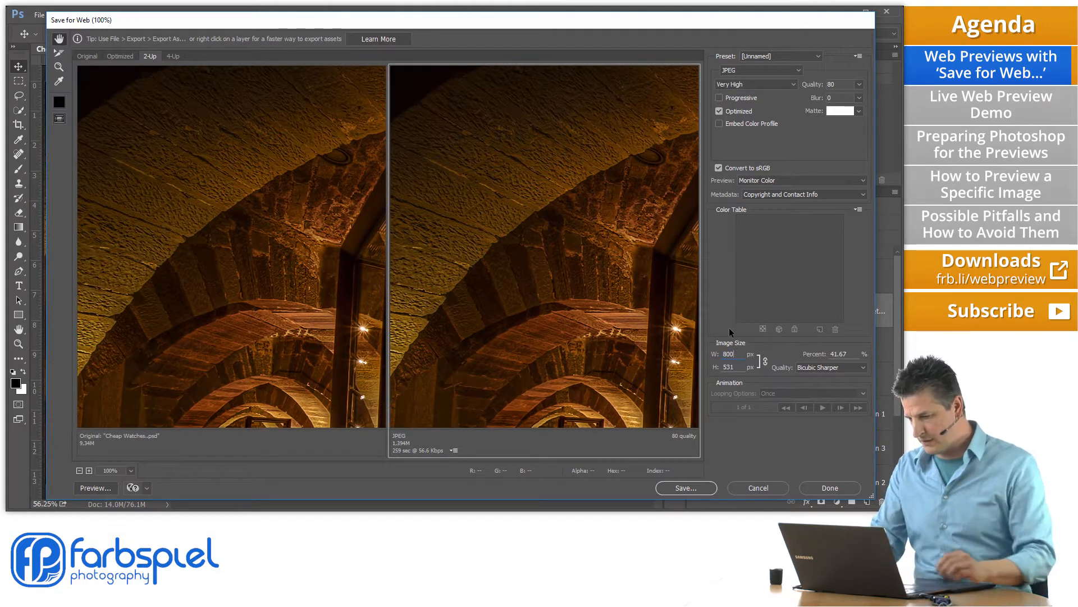
left_click(732, 367)
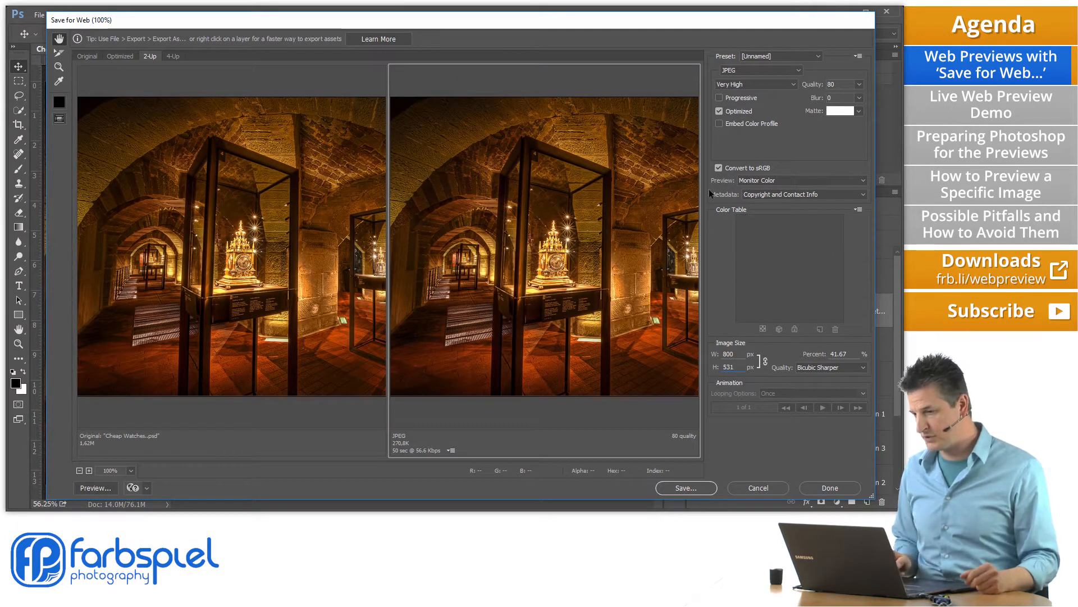
left_click(749, 69)
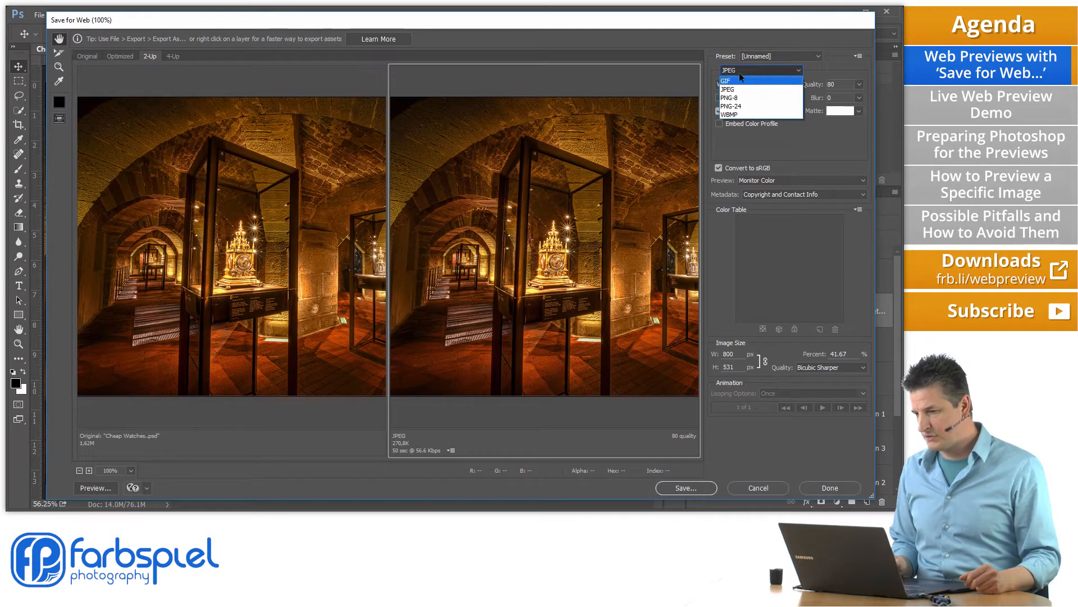
left_click(747, 69)
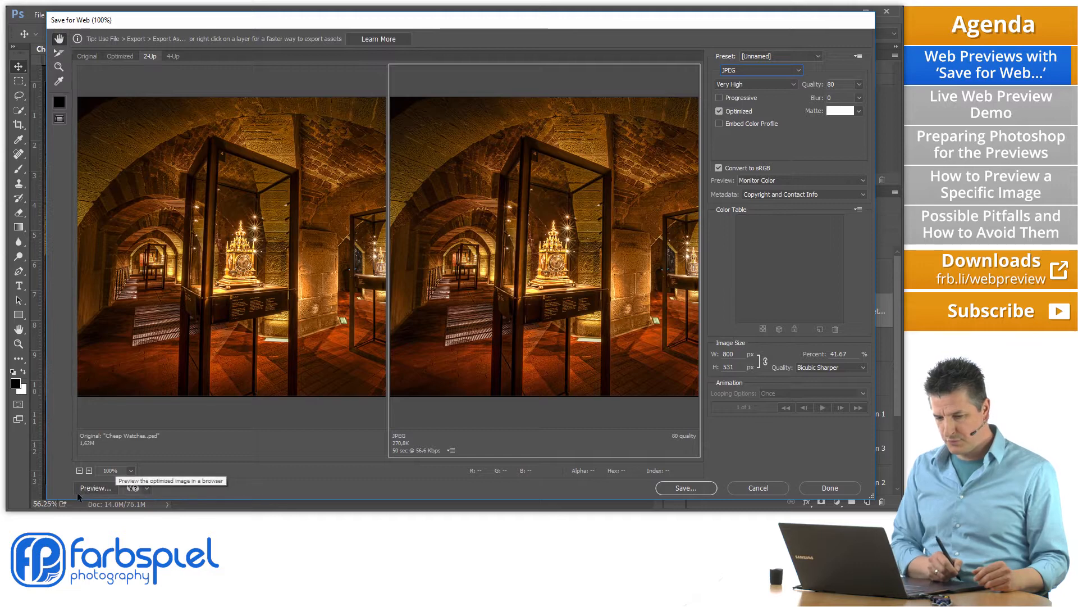
Step: Preview the optimized image in Internet Explorer, move the preview window clear, and close it
left_click(148, 487)
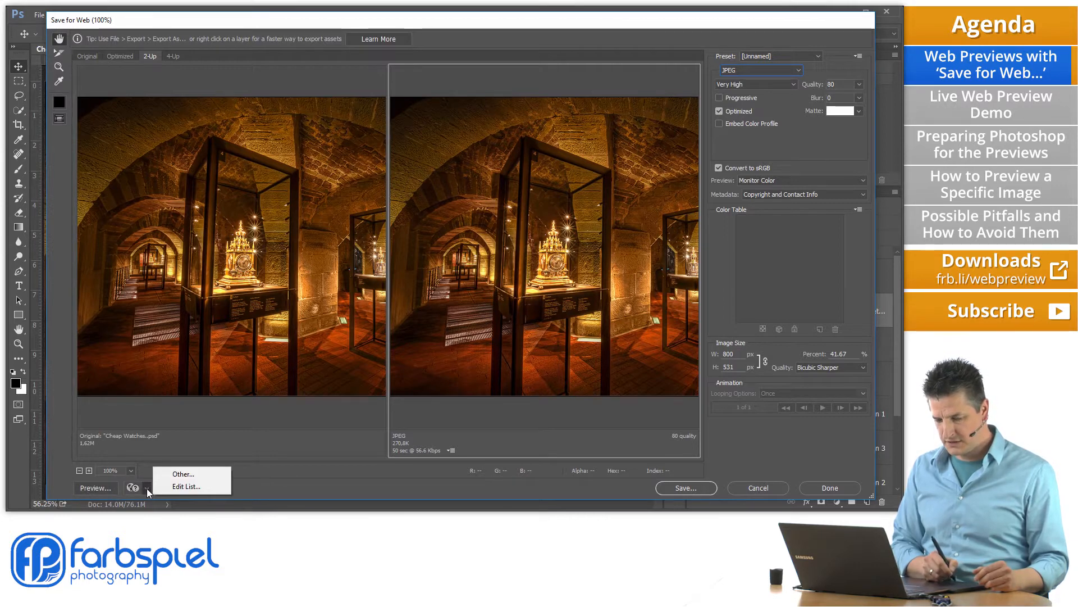
left_click(137, 488)
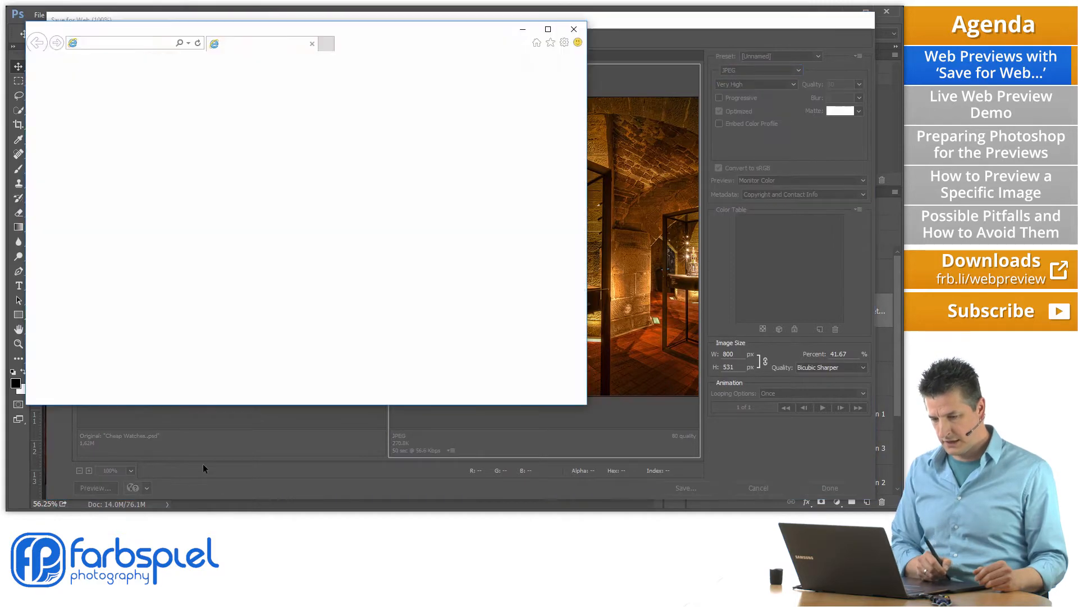
left_click_drag(422, 44, 570, 91)
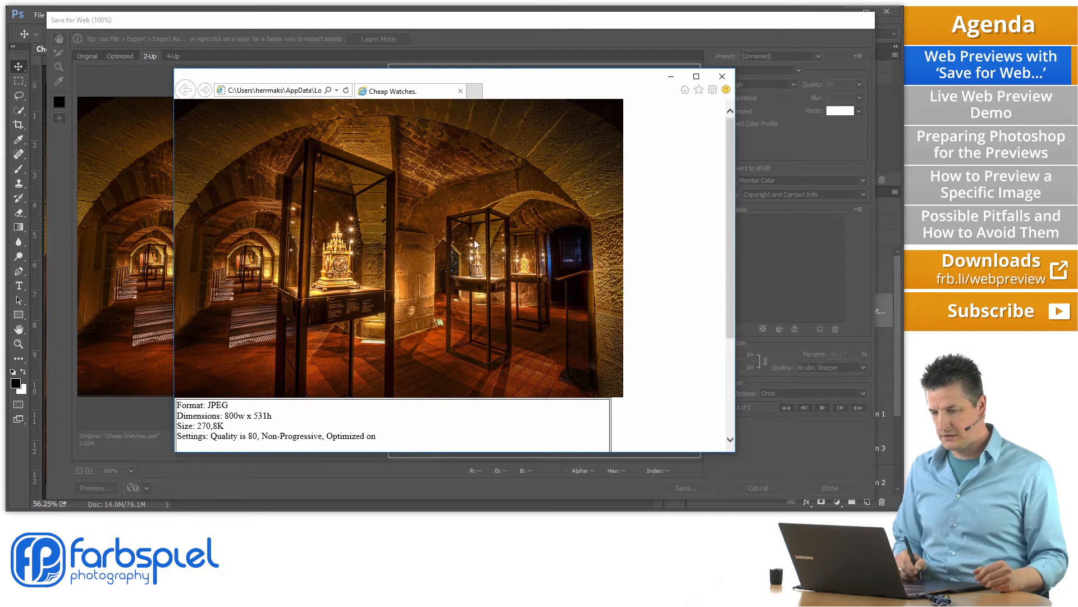
left_click_drag(556, 82, 578, 62)
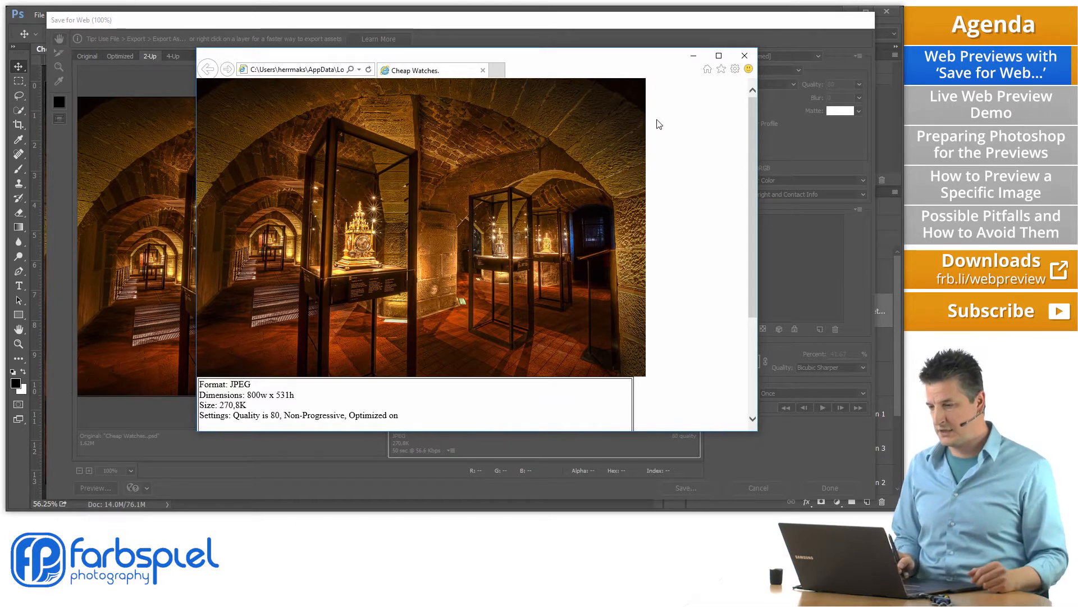
left_click(744, 57)
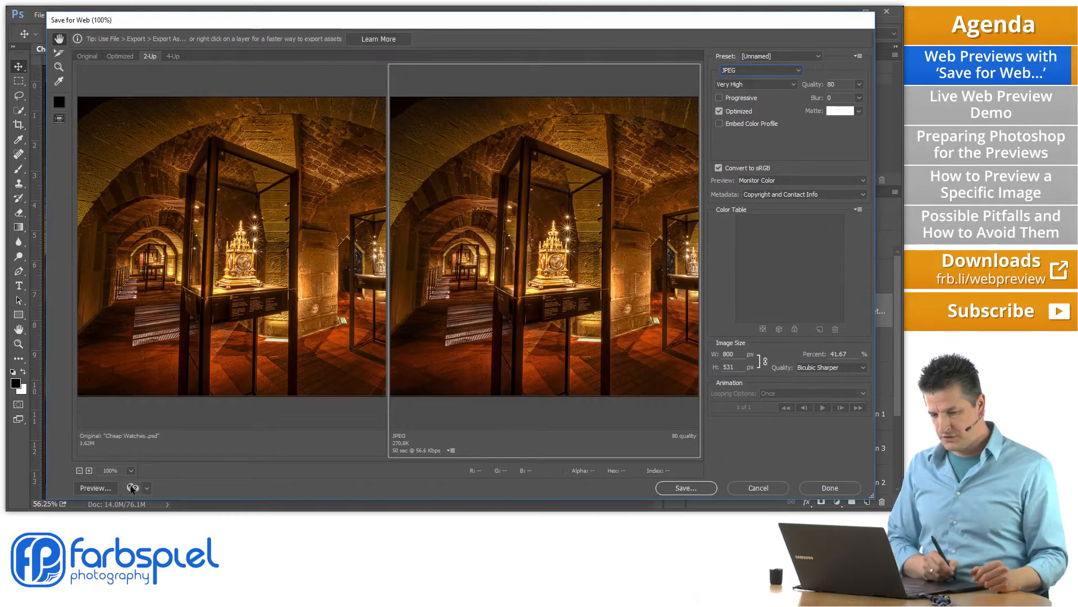
Step: Check the browser choices for the preview and open the optimized image in Internet Explorer again
left_click(148, 488)
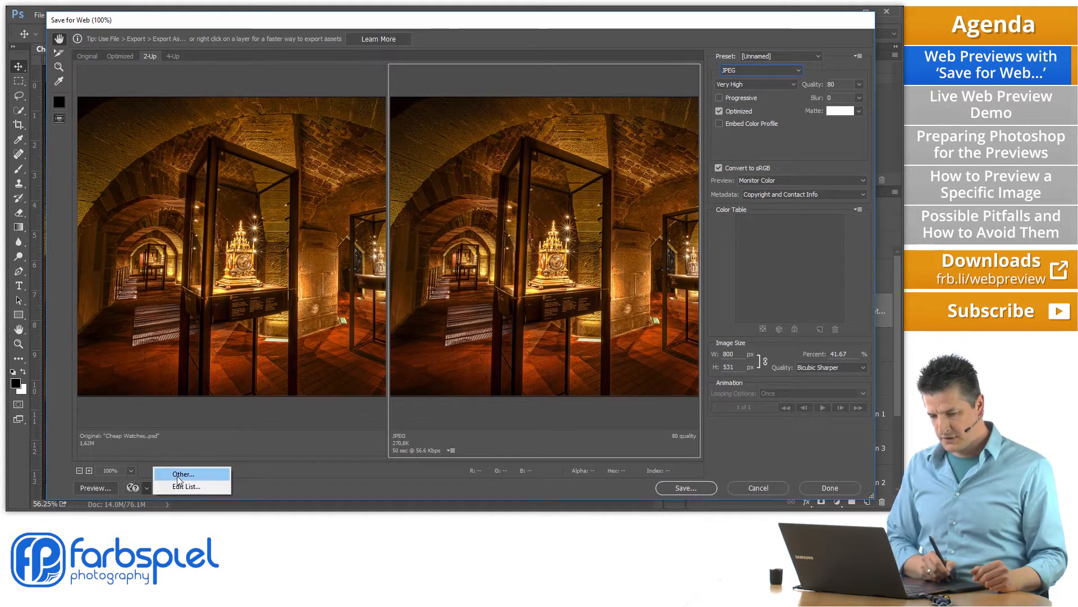
left_click(146, 484)
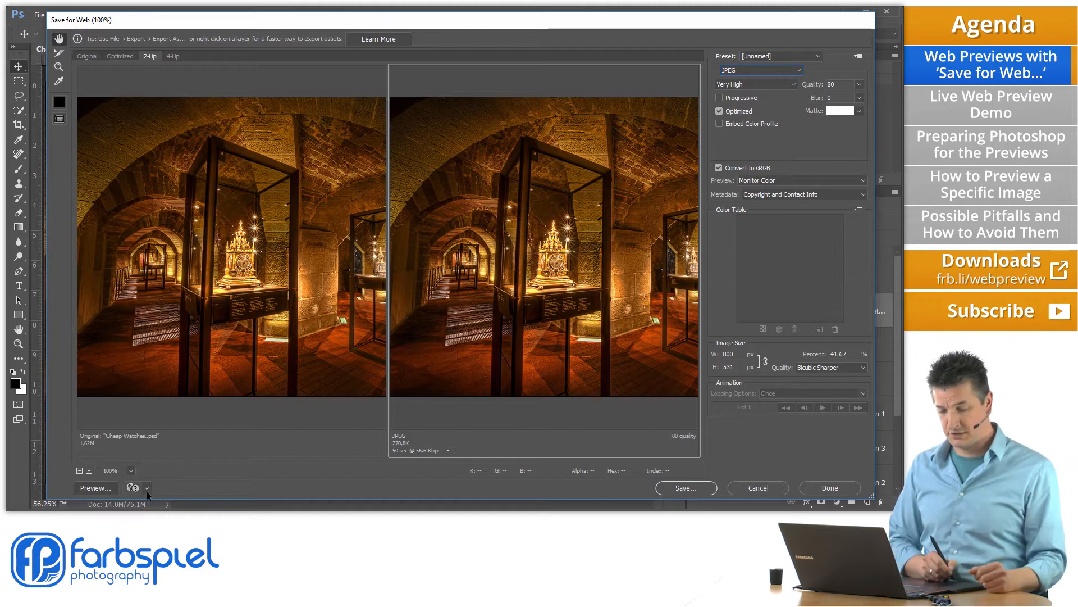
left_click(132, 487)
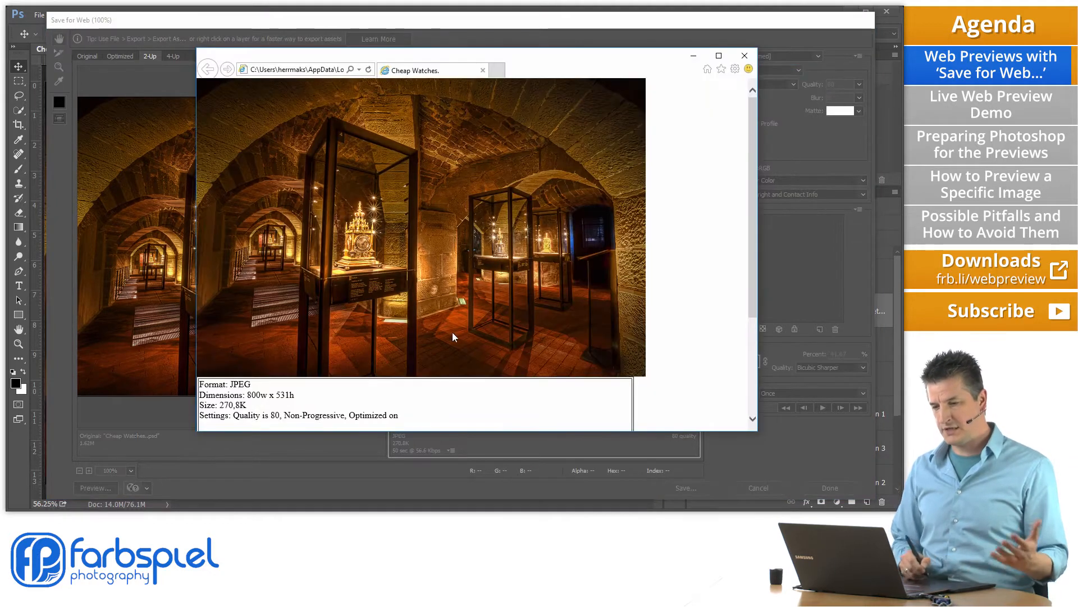
left_click_drag(610, 66, 617, 68)
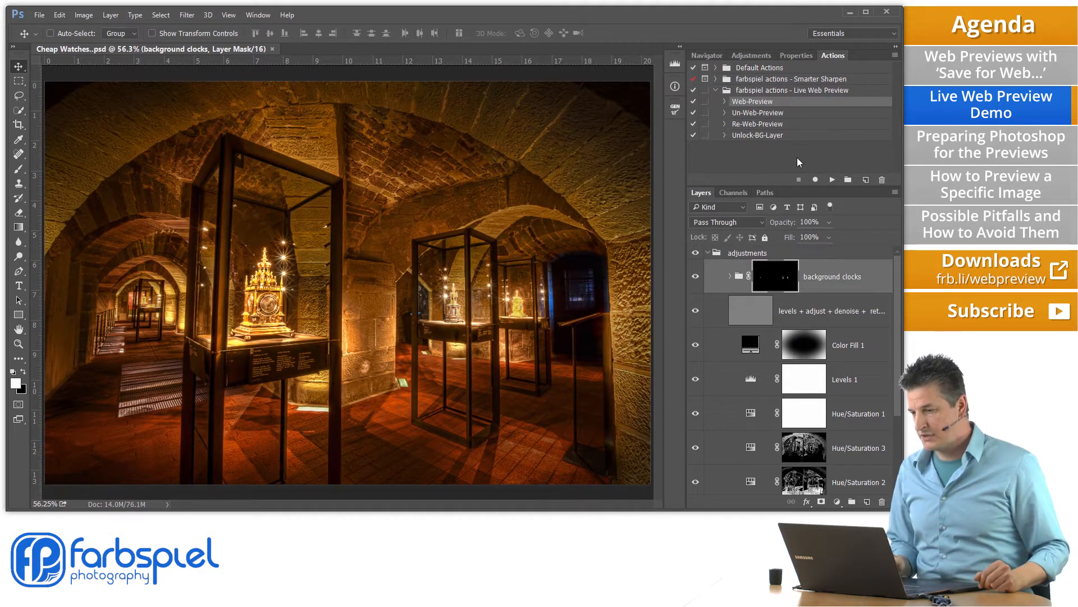
Step: Run the Web-Preview action on the Cheap Watches document and switch to Chrome to view the live preview page
left_click(832, 179)
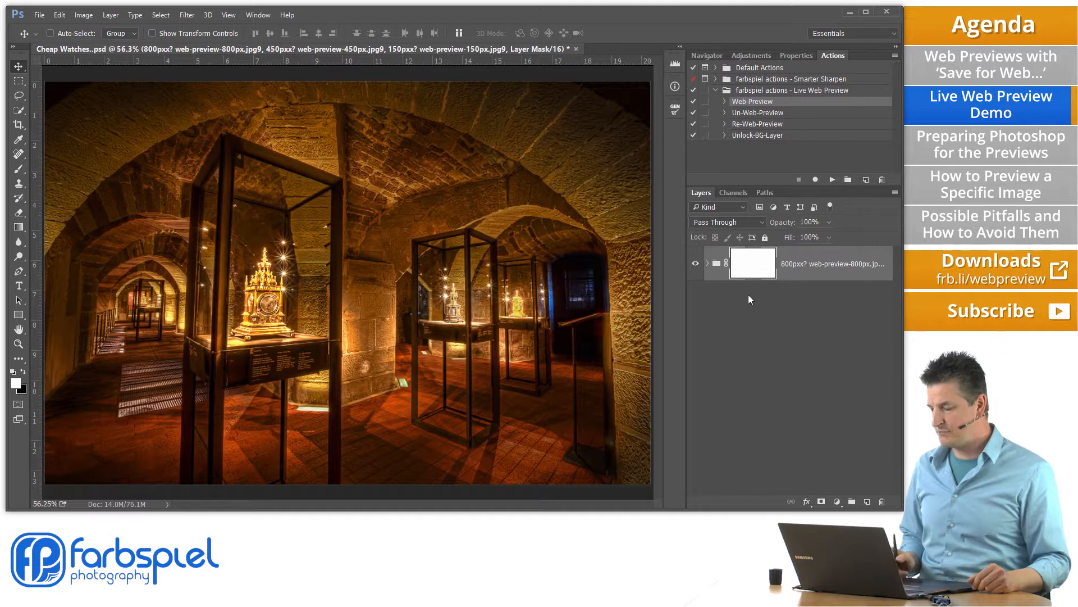
key("alt+Tab")
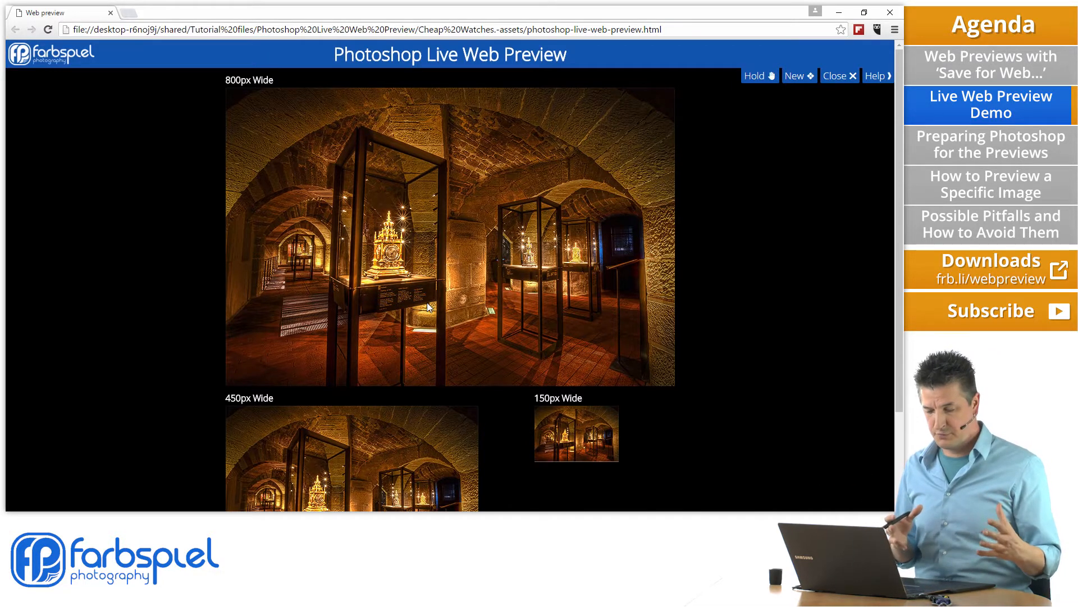
Step: Apply the White color theme to the live web preview page
left_click_drag(901, 244, 898, 350)
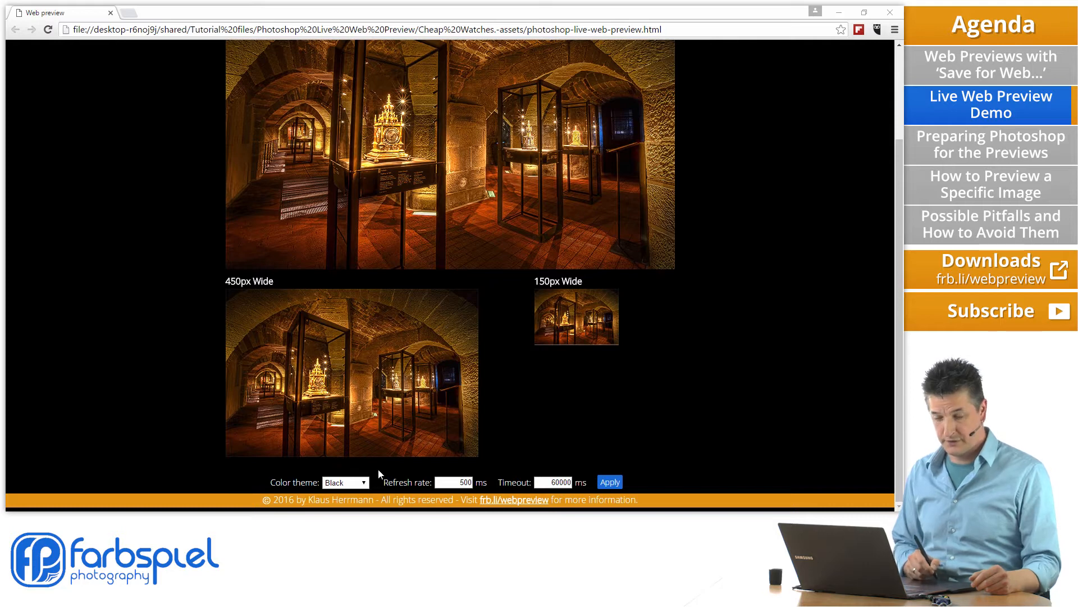
left_click(366, 484)
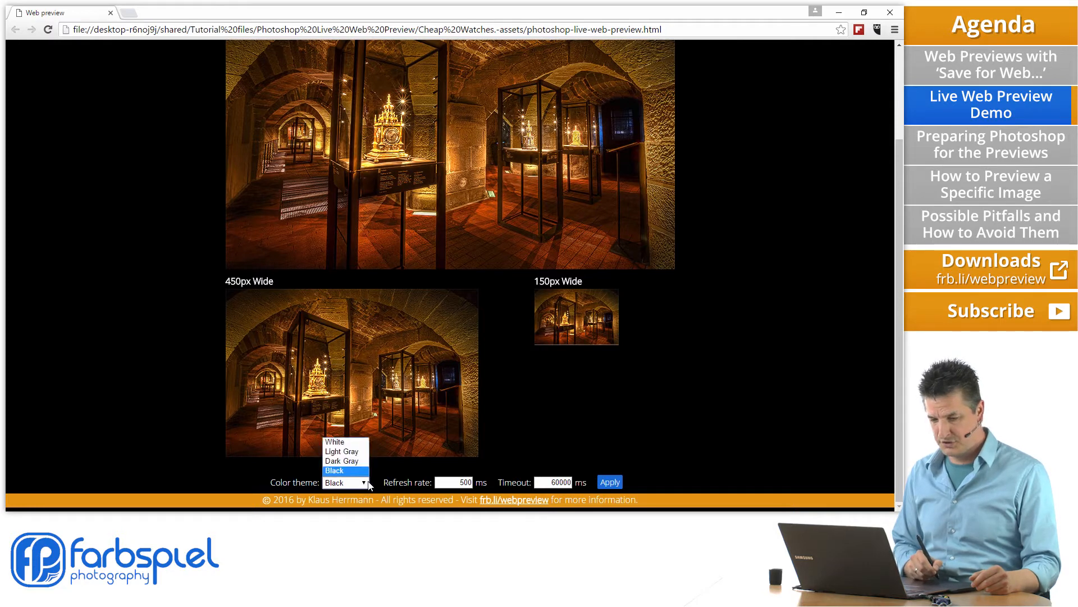
left_click(340, 443)
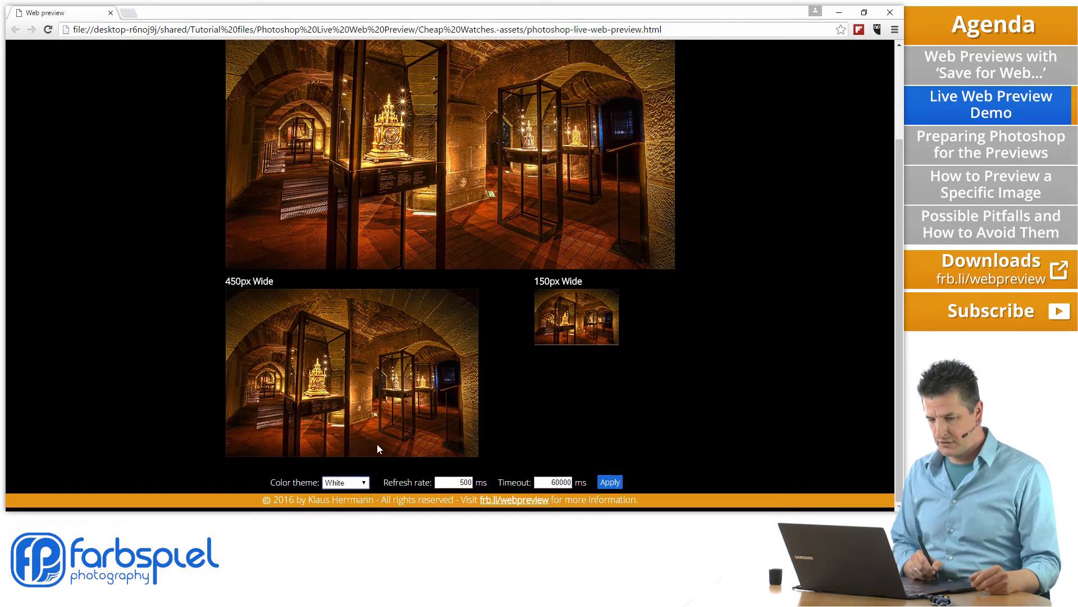
left_click(611, 483)
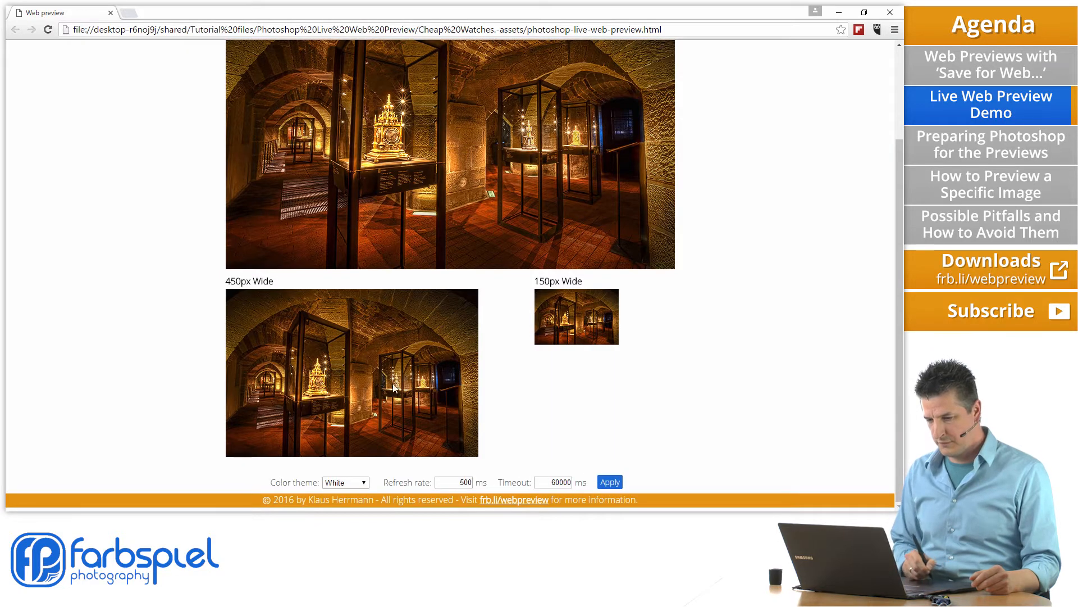
Step: Change the preview page's color theme to Light Gray and apply it
left_click(344, 484)
left_click(343, 452)
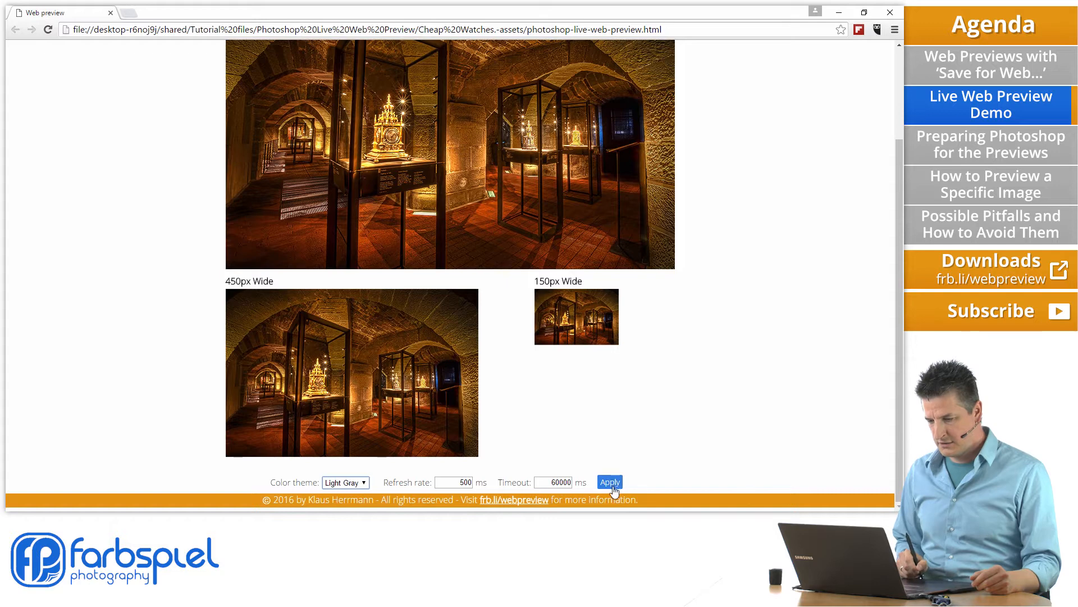
left_click(610, 481)
Step: Set the preview page's color theme back to Black and apply it
left_click(349, 484)
left_click(353, 467)
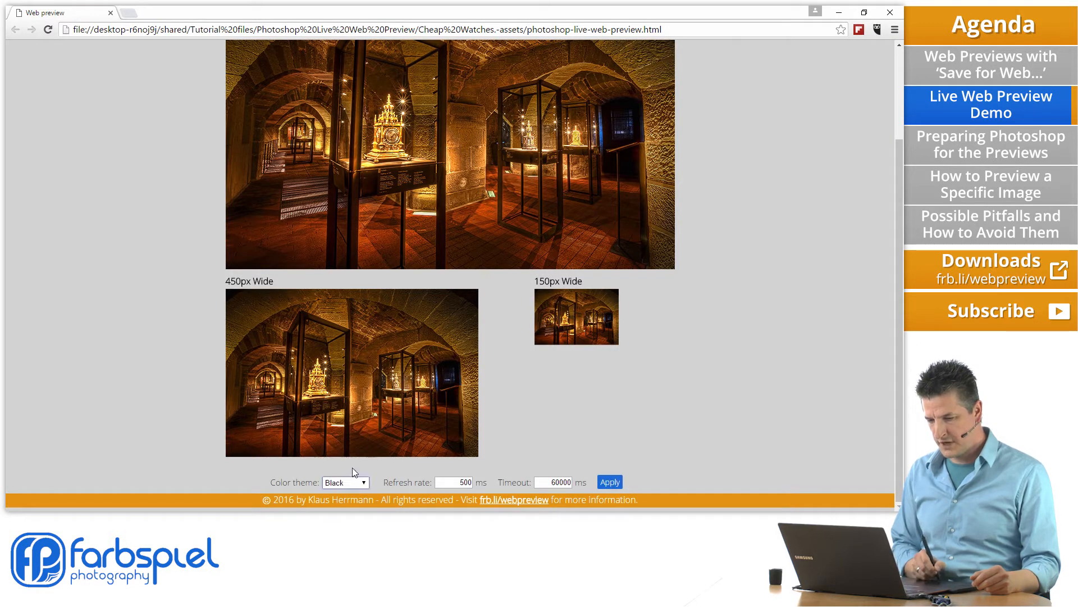
left_click(617, 483)
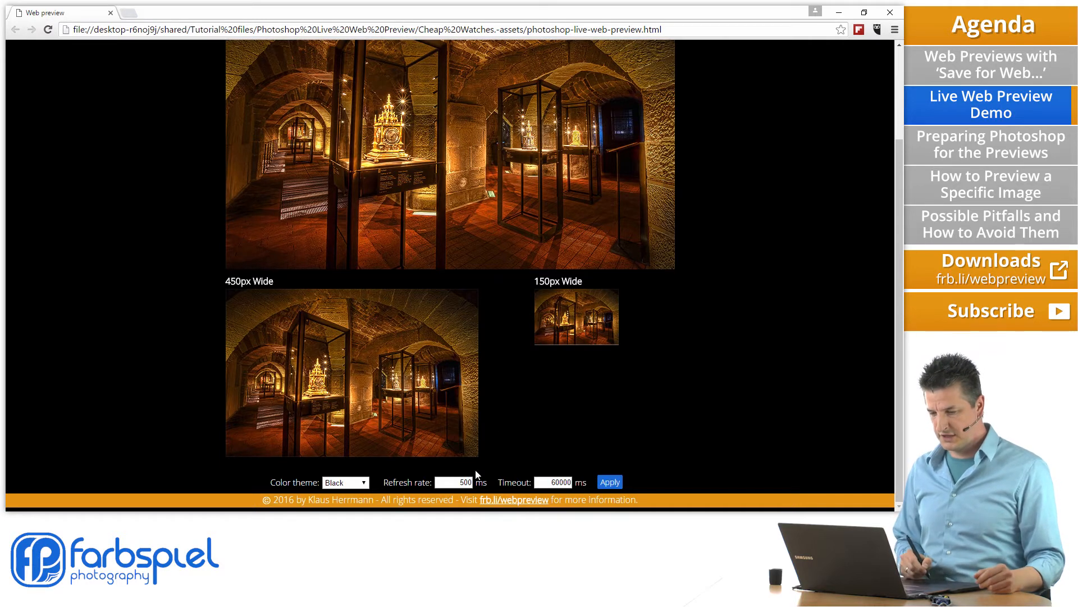
Step: Apply the preview page settings with a refresh rate of 500 ms and a timeout of 60000 ms
left_click_drag(459, 481, 492, 482)
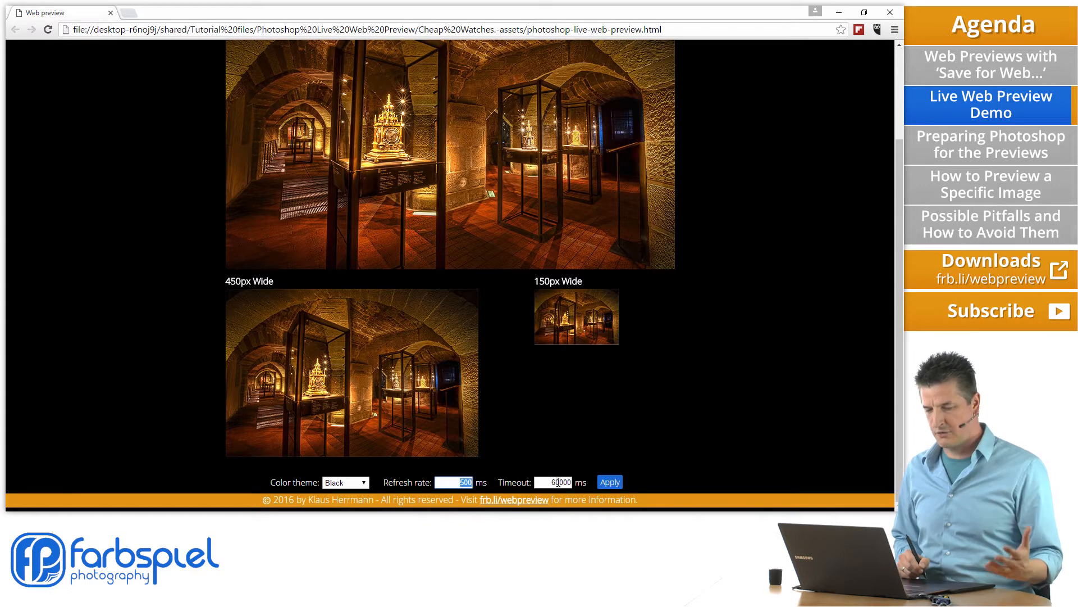
left_click(553, 483)
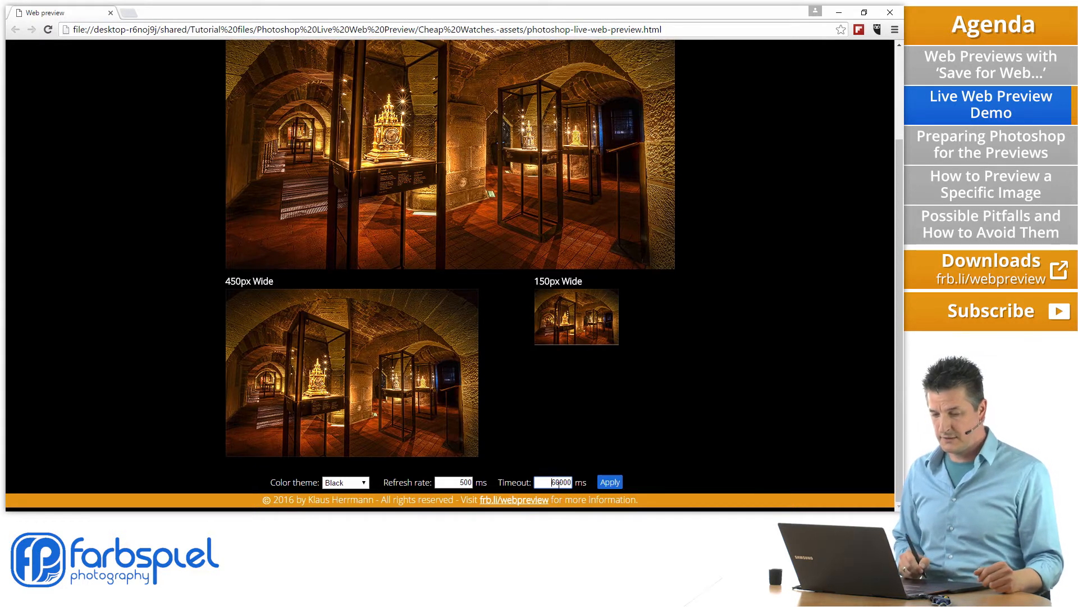
left_click(613, 485)
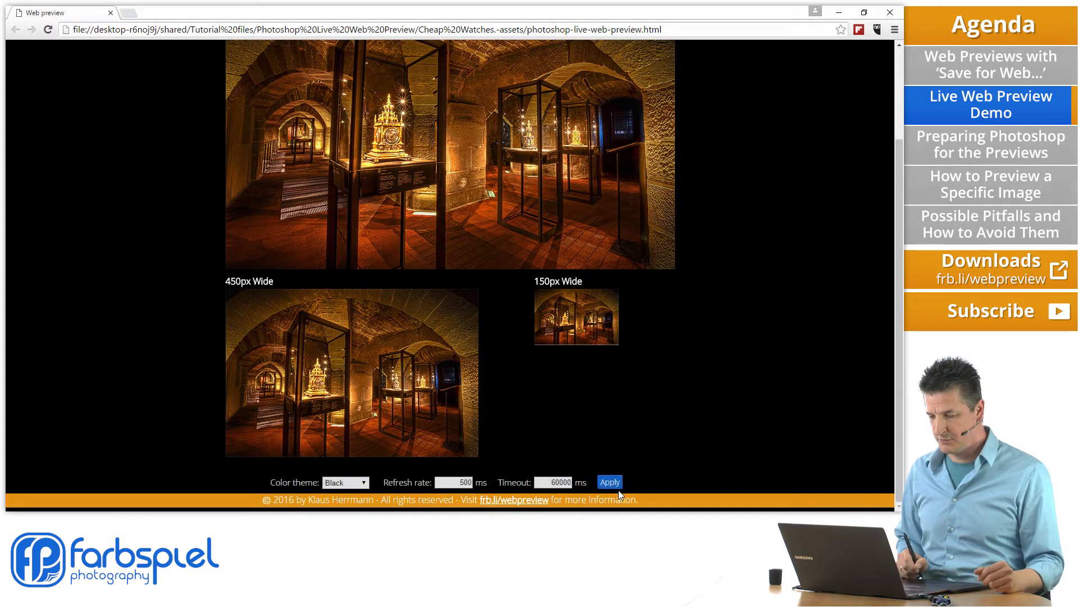
Step: Put the live preview on hold and switch back to Photoshop
left_click_drag(898, 402, 894, 295)
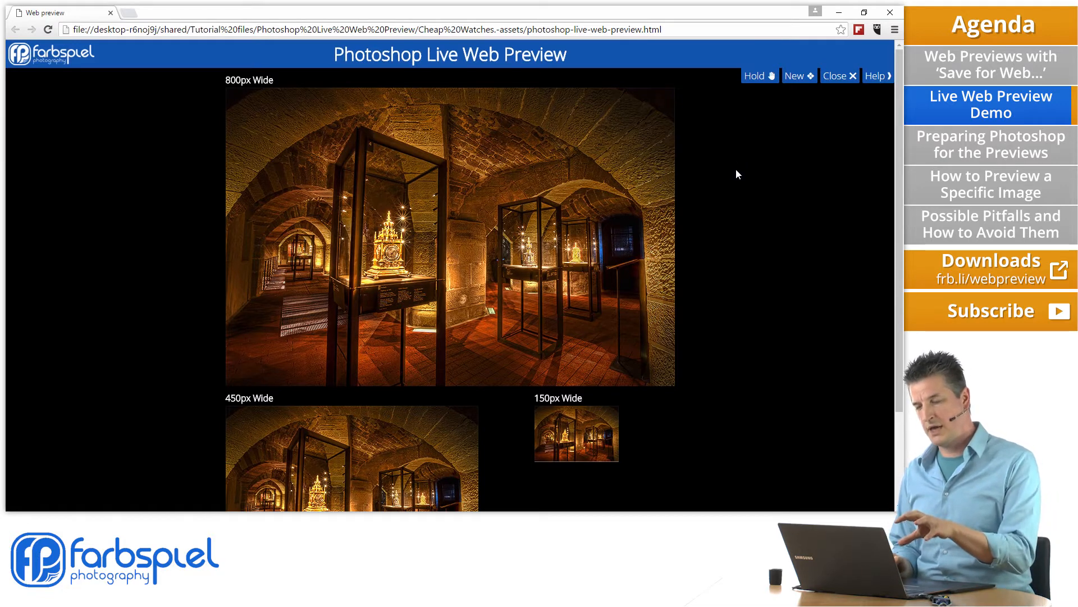
left_click(758, 81)
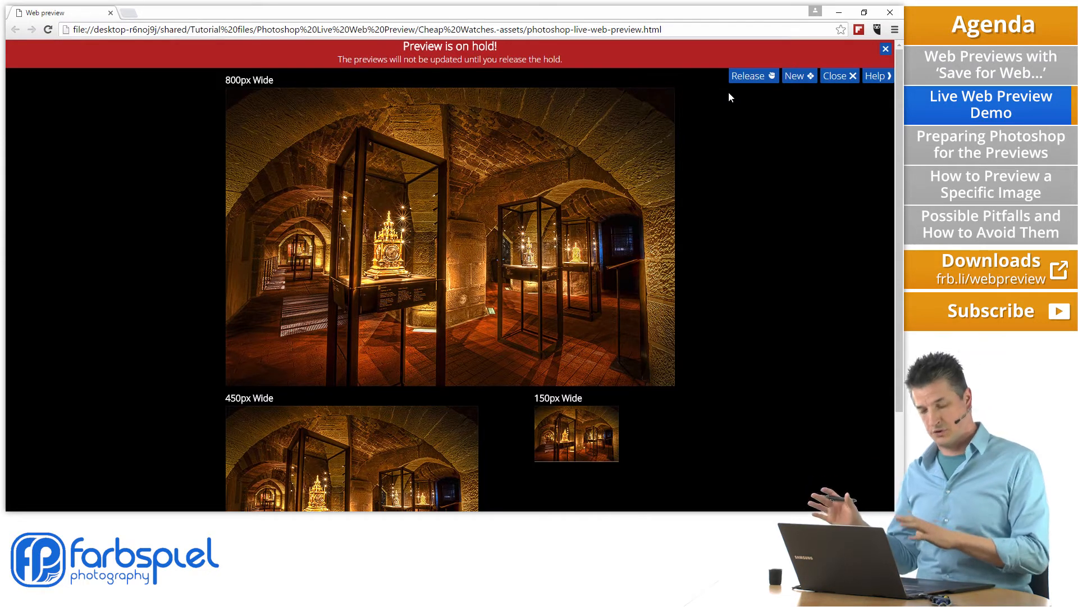
key("alt+Tab")
key("alt+Tab")
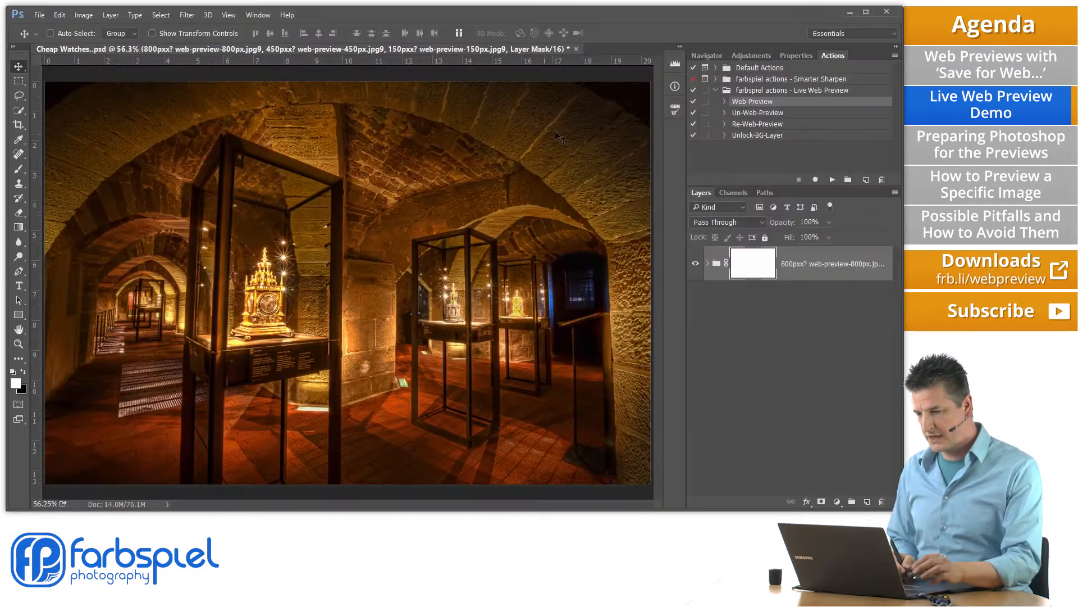
Step: Expand the web-preview layer group and add a Black & White adjustment layer above the background clocks group
left_click(708, 263)
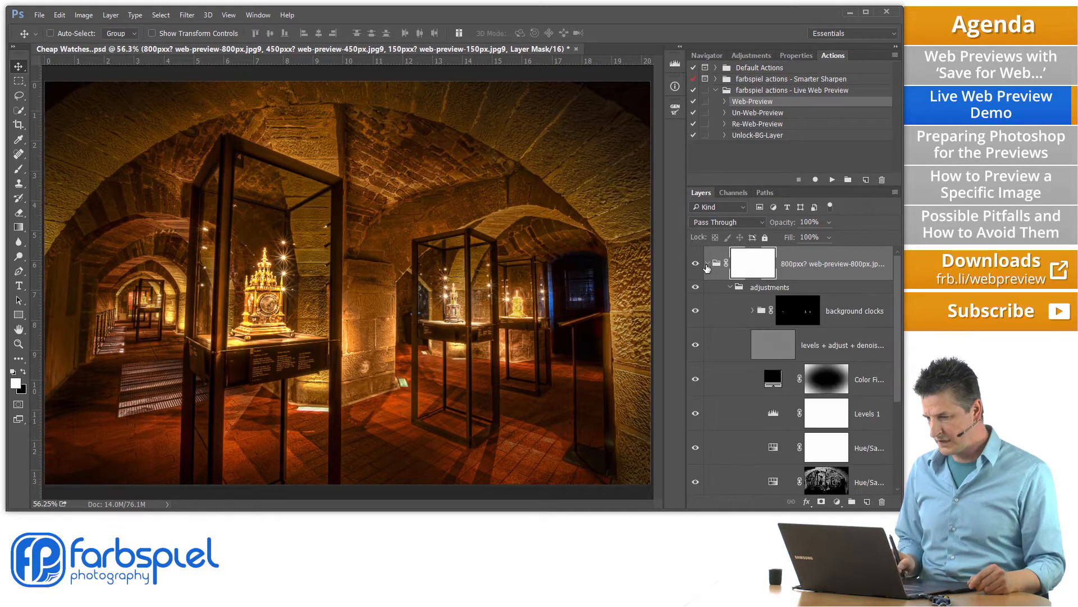
left_click(823, 325)
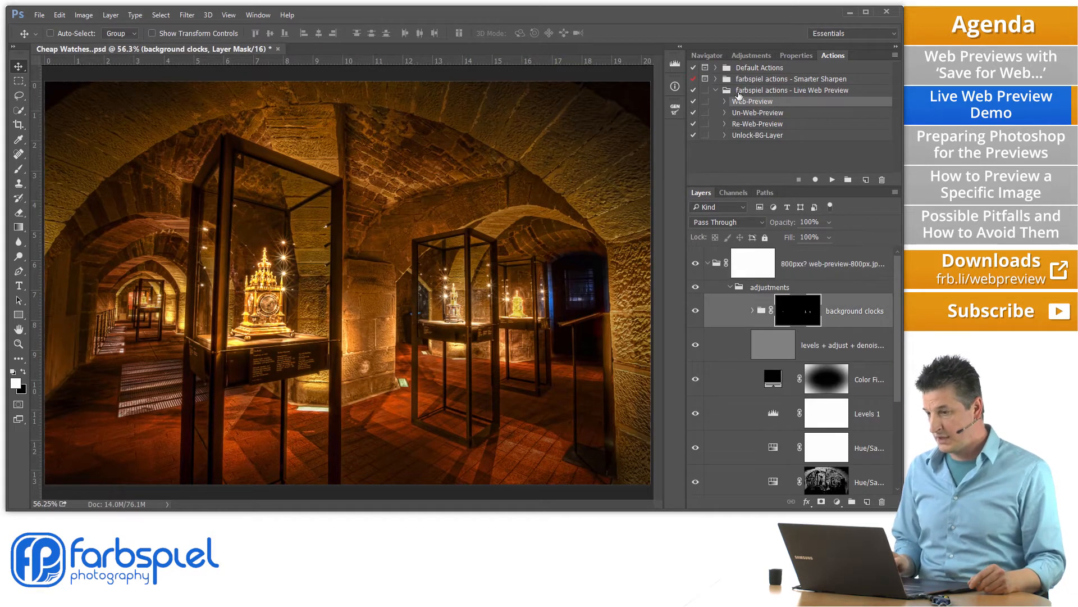
left_click(751, 56)
left_click(740, 100)
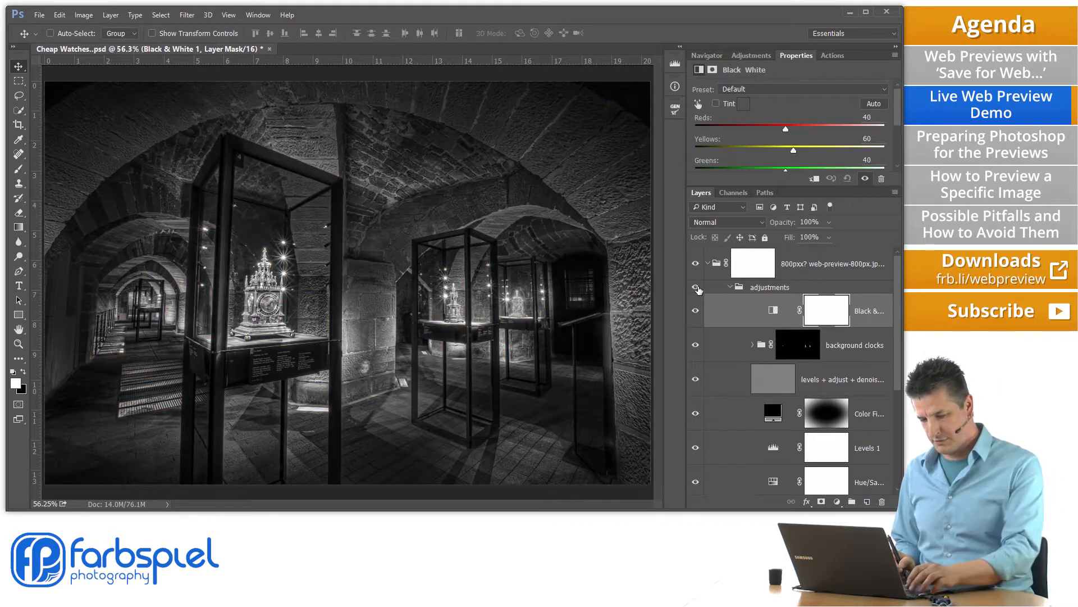
Step: Switch to Chrome, open a new live preview for comparison with the held one, and close the new preview
key("alt+Tab")
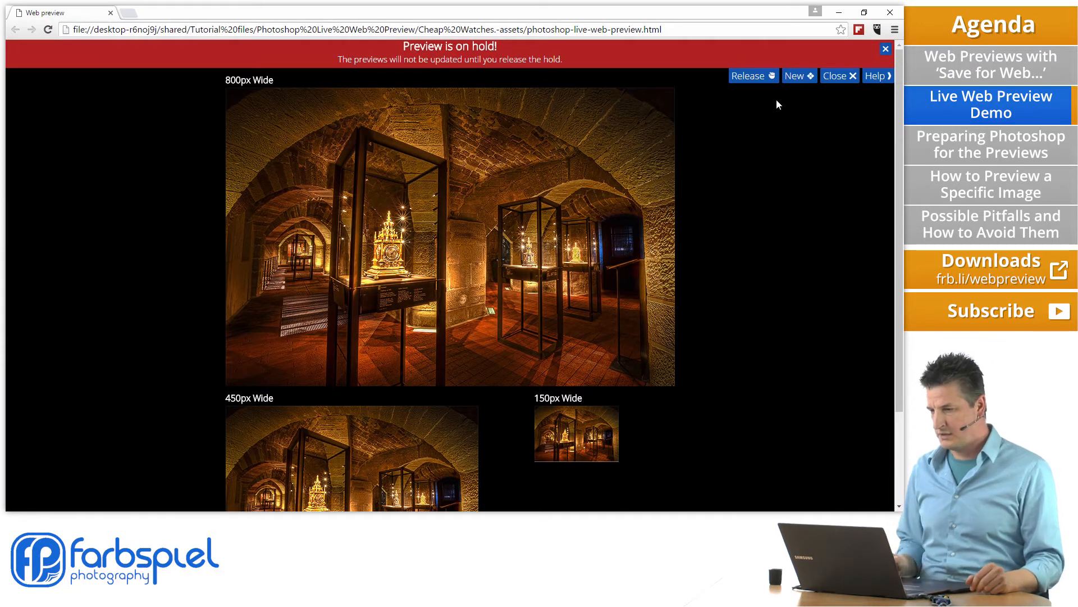
left_click(795, 77)
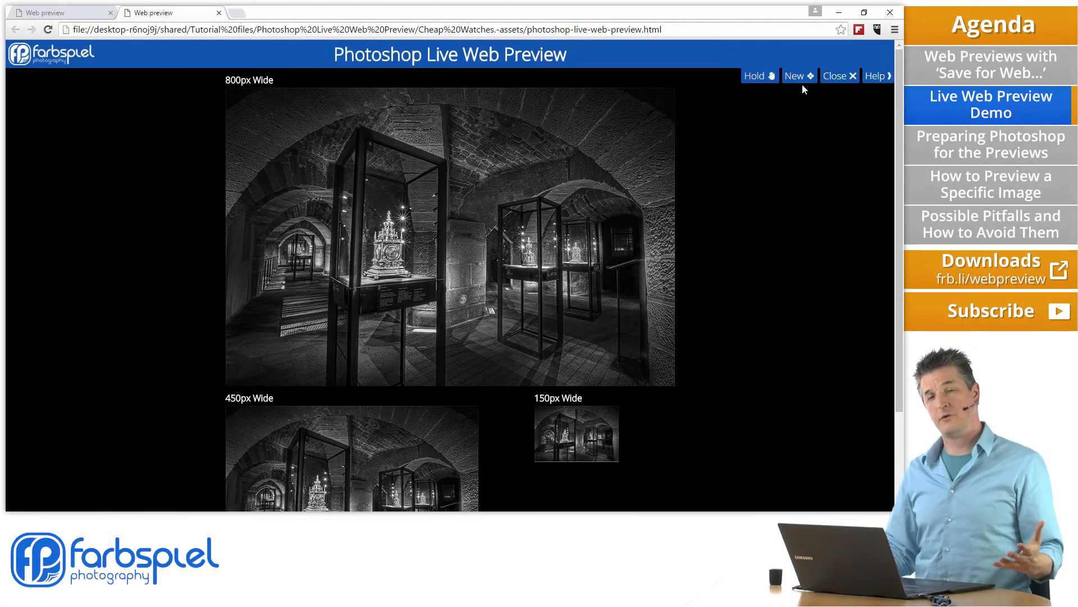
left_click(838, 77)
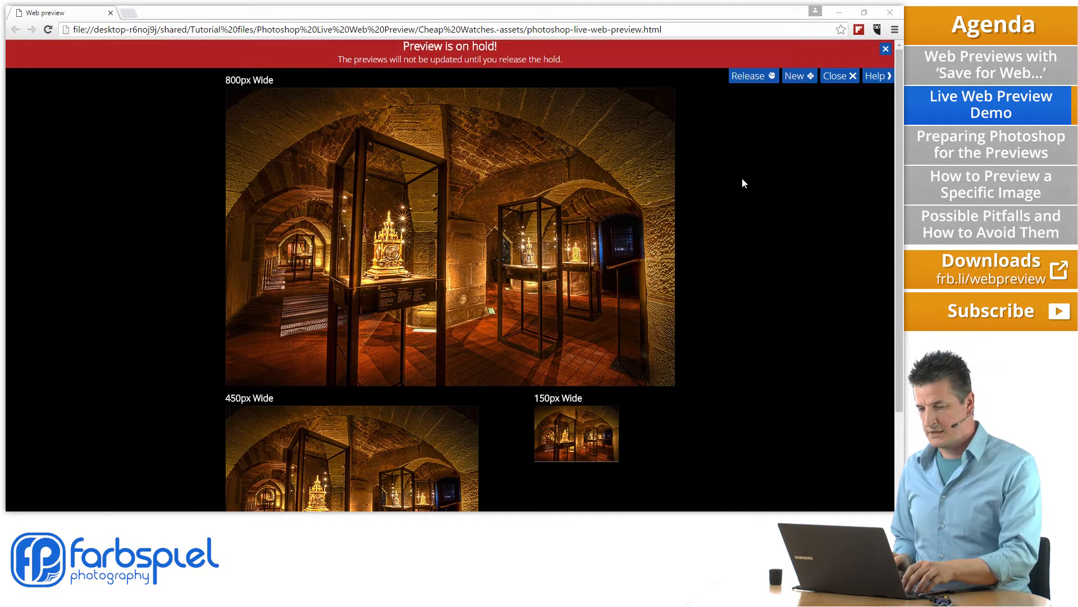
Step: Compare the held preview with the black-and-white image in Photoshop, release the hold in Chrome and dismiss the hold notice
key("alt+Tab")
key("alt+Tab")
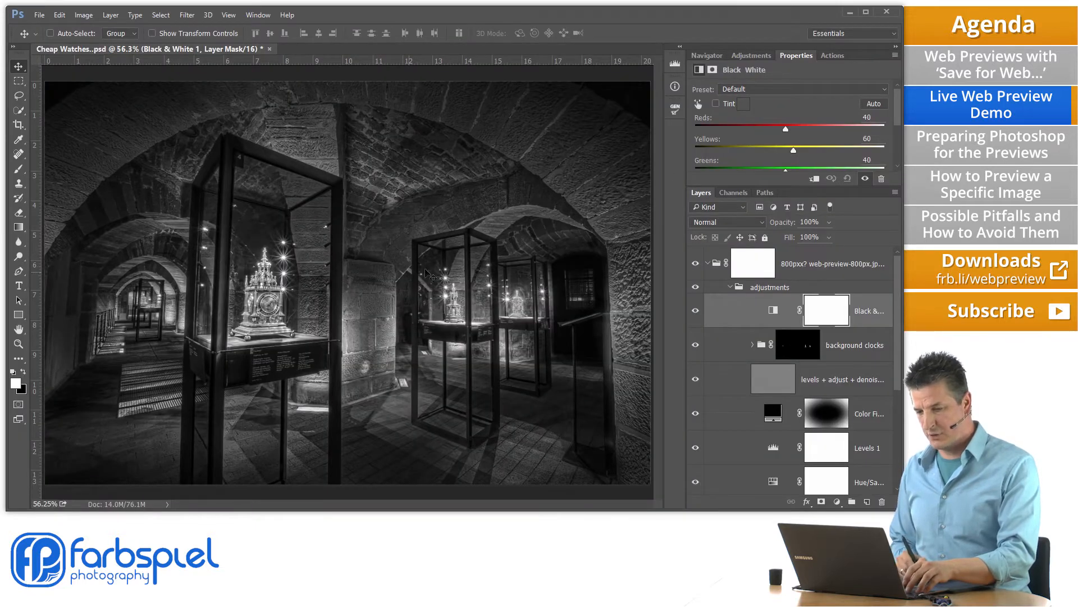
key("alt+Tab")
key("alt+Tab")
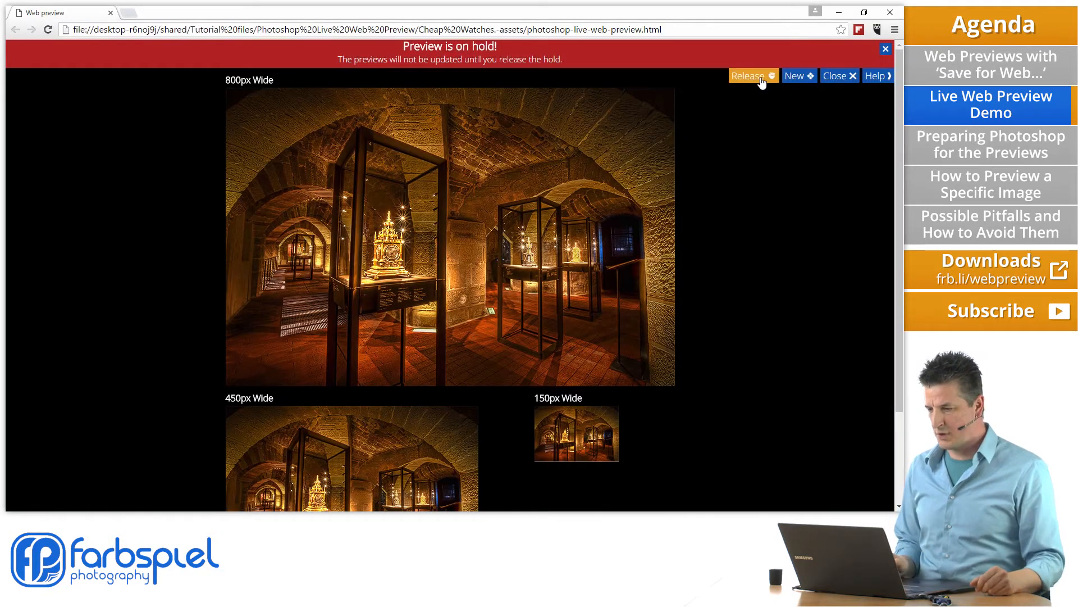
left_click(752, 77)
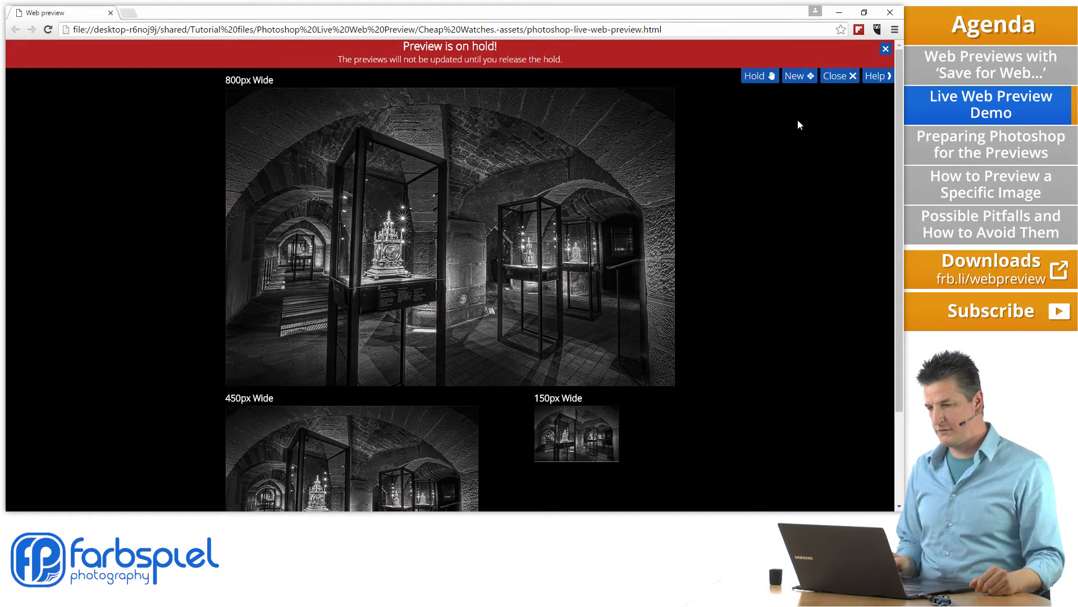
left_click(883, 52)
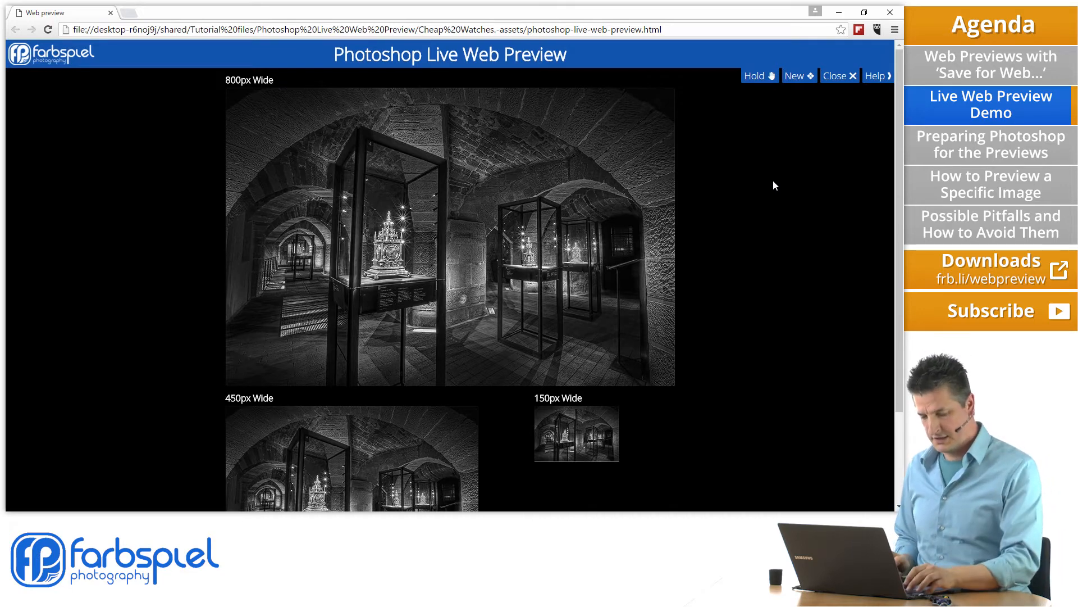
Step: Switch to Photoshop, hide the Black & White adjustment layer and switch back to the live preview in Chrome
key("alt+Tab")
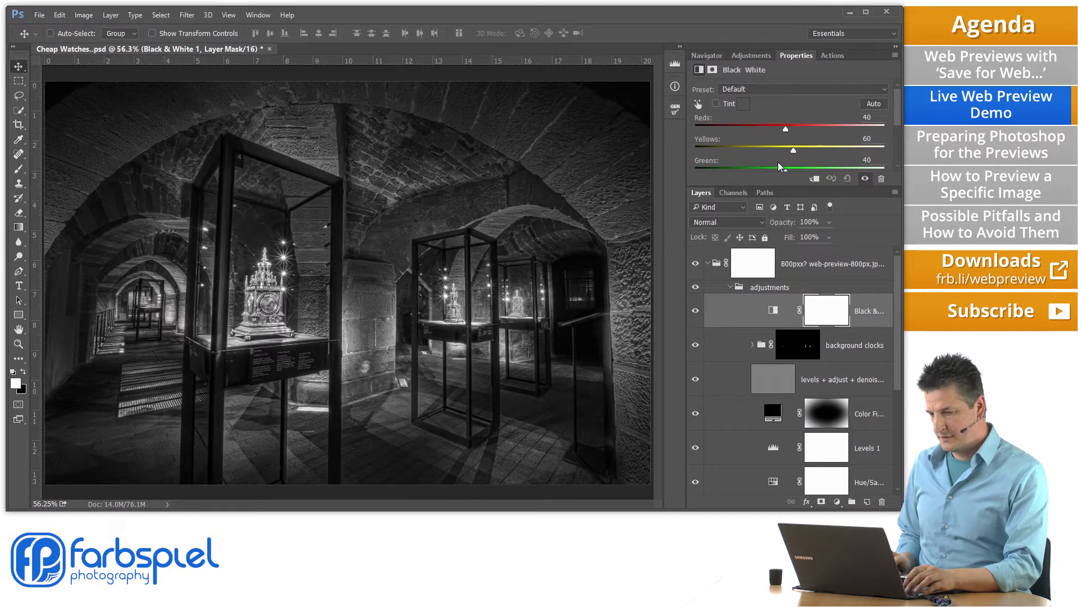
left_click(695, 310)
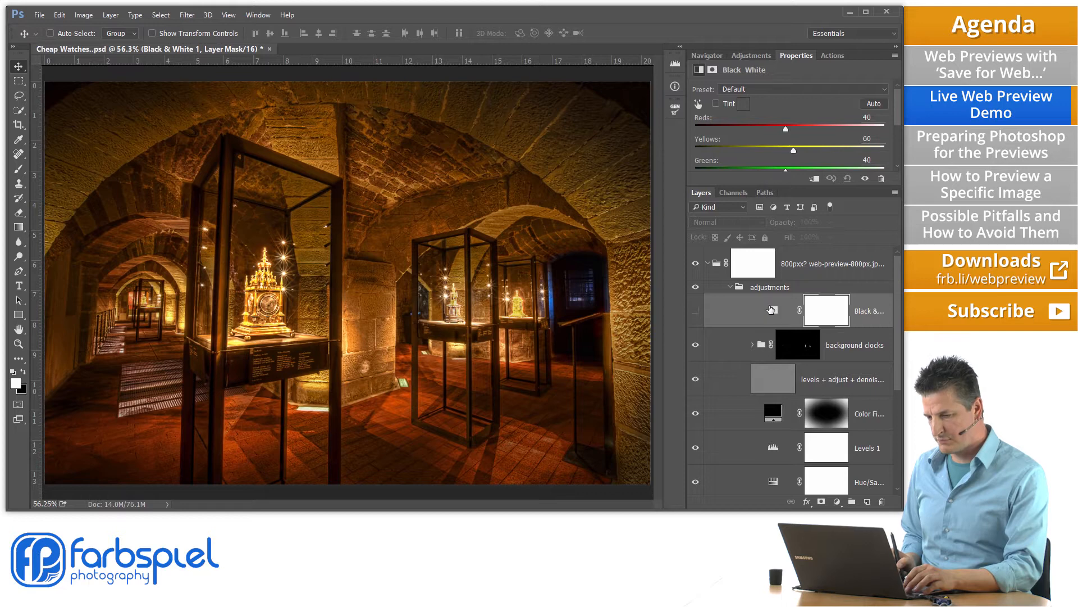
key("alt+Tab")
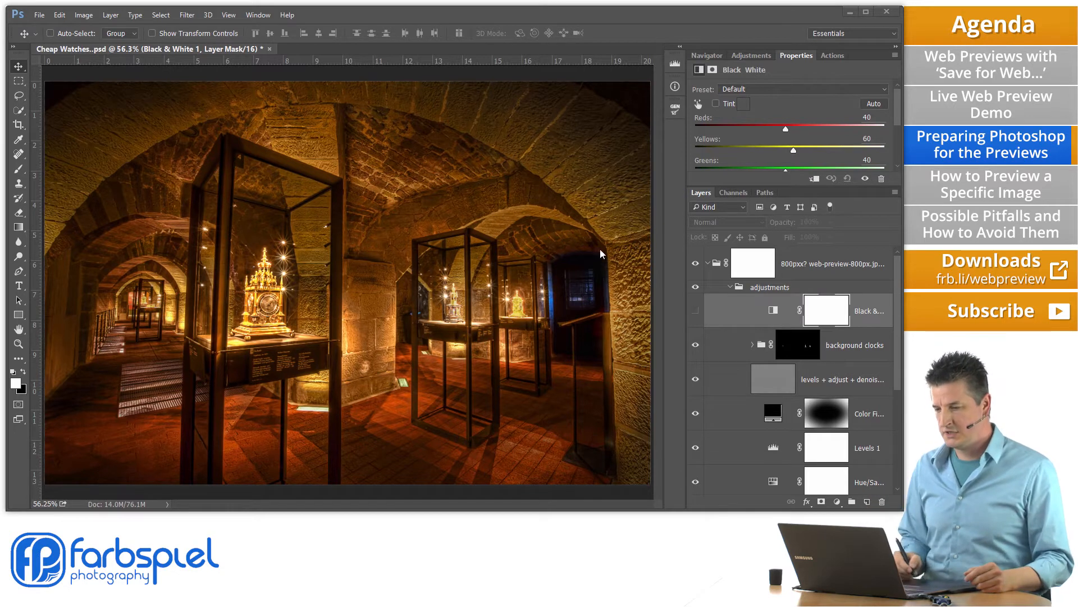
Step: Review the Generator options in Photoshop's Plug-Ins preferences and leave without changing them
left_click(60, 16)
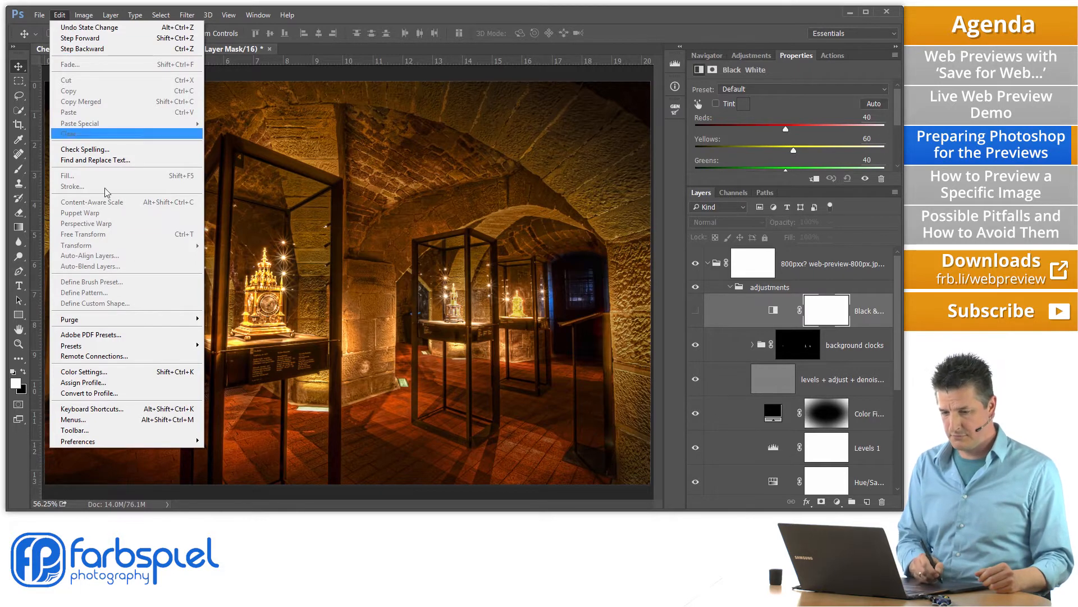
mouse_move(98, 440)
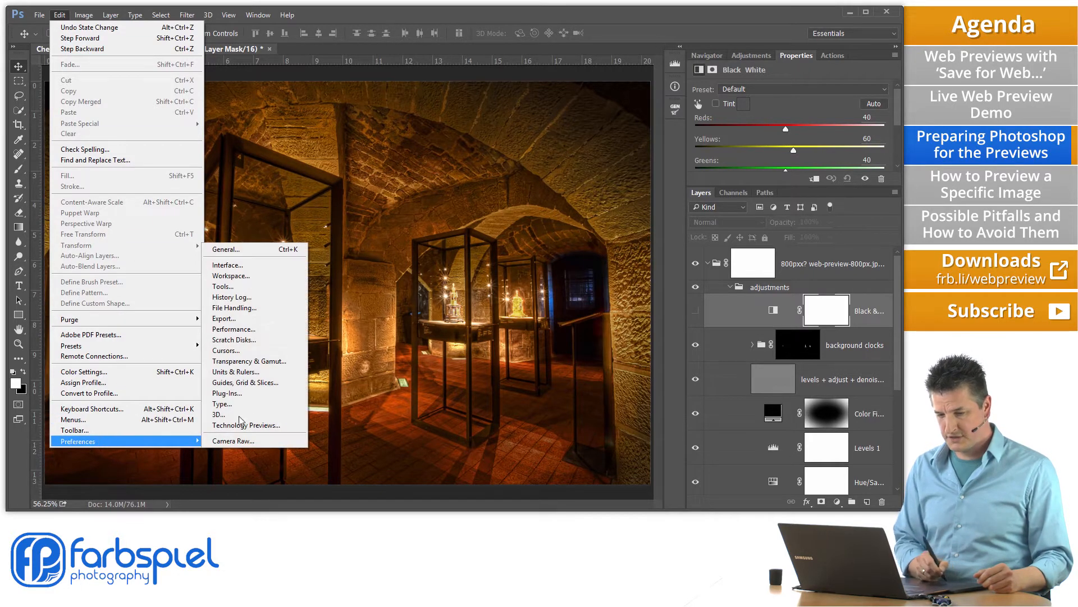
left_click(255, 392)
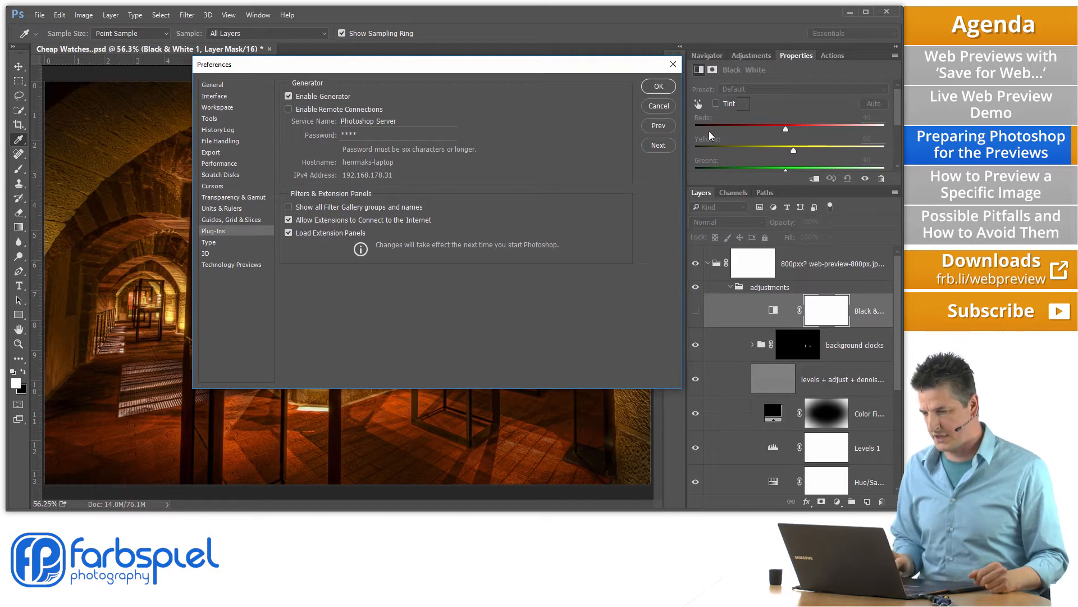
left_click(658, 105)
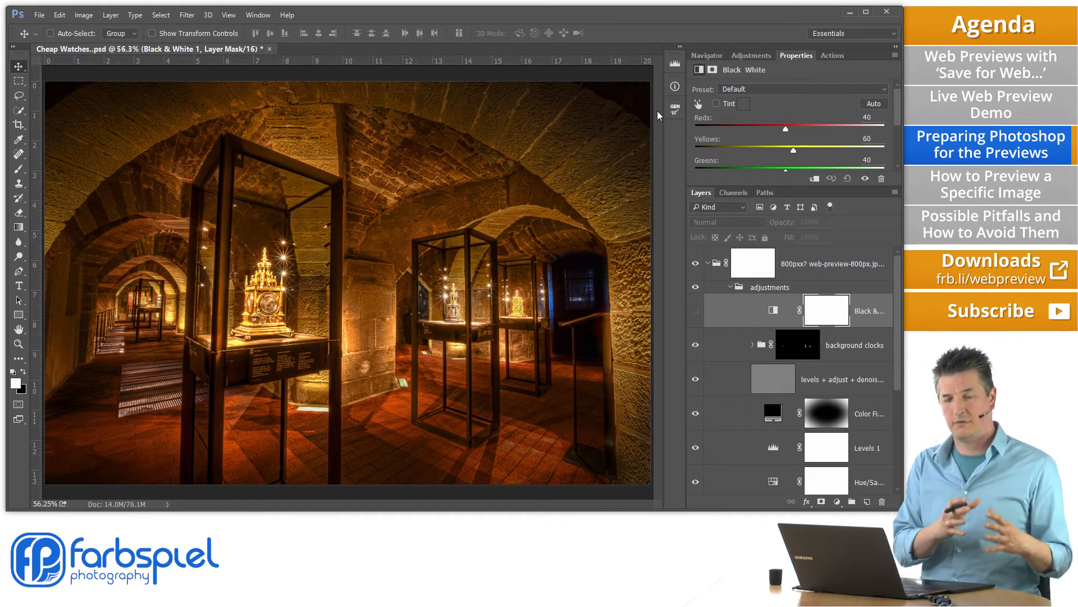
Step: Switch to Firefox, view the Generator Config Add-on page linked from the tutorial downloads, and return to Photoshop
key("alt+Tab")
key("alt+Tab")
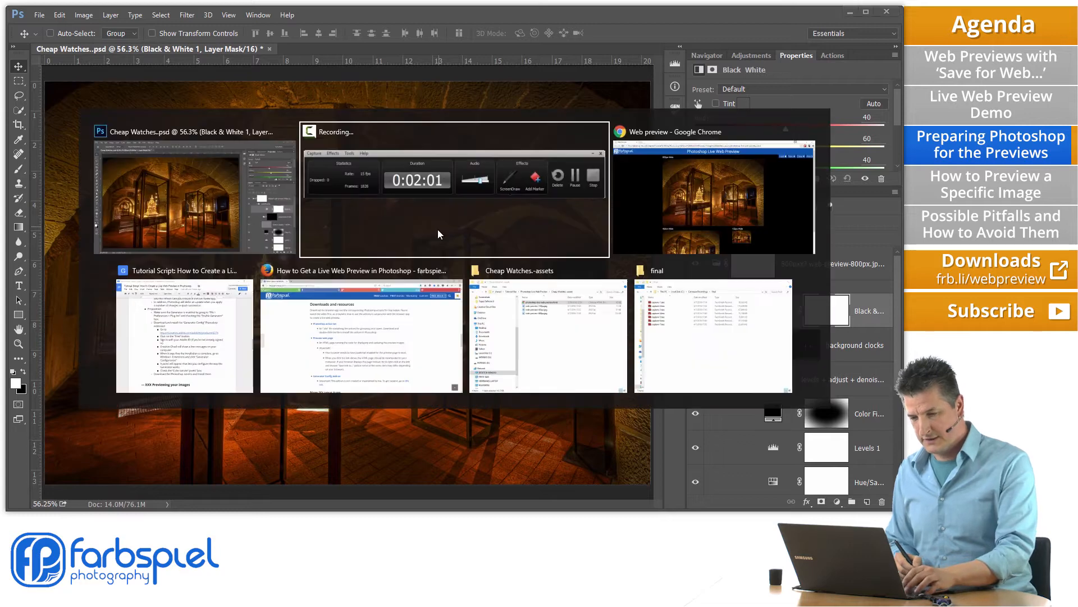
key("alt+Tab")
key("alt+Tab")
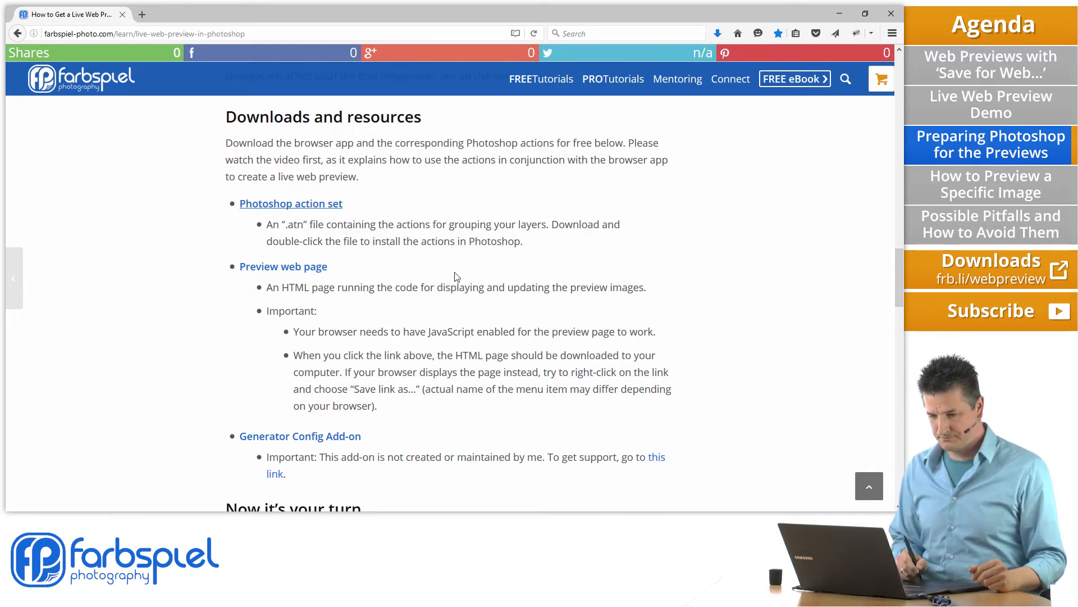
scroll(764, 297, "down", 3)
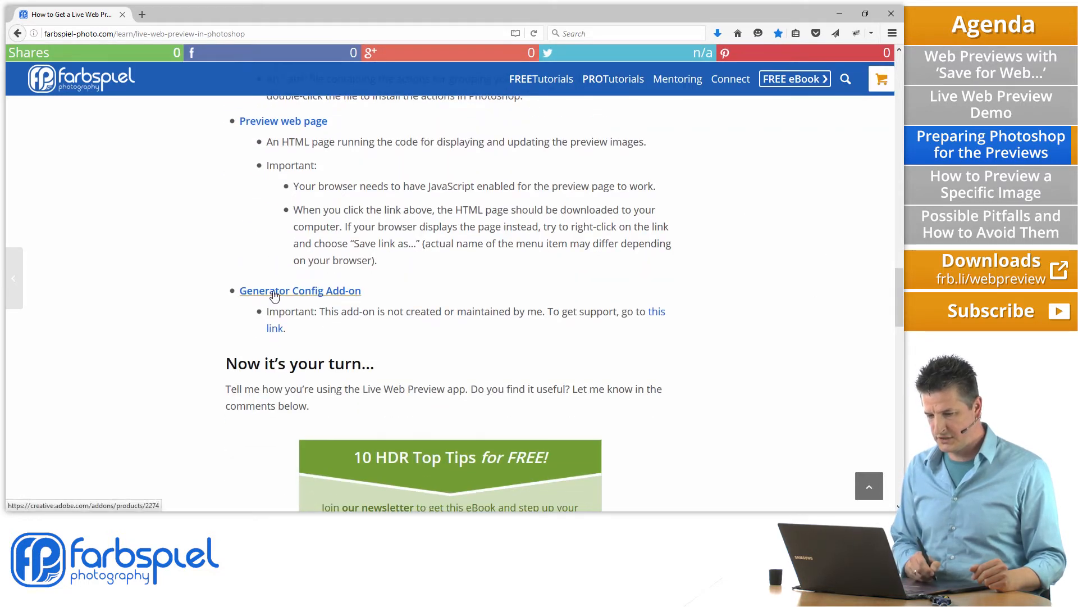
left_click(340, 293)
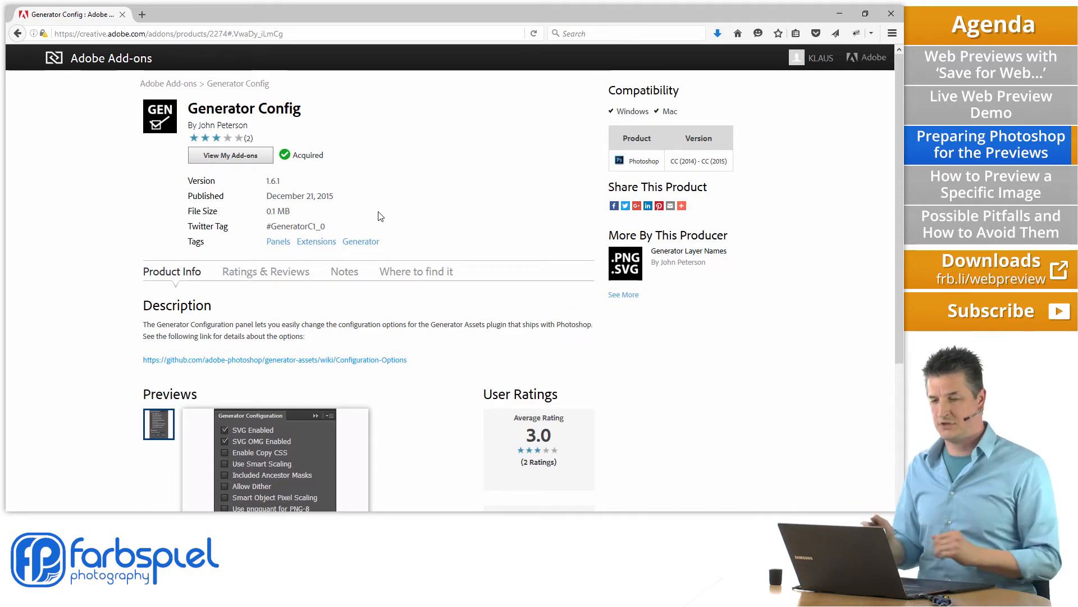
left_click(840, 13)
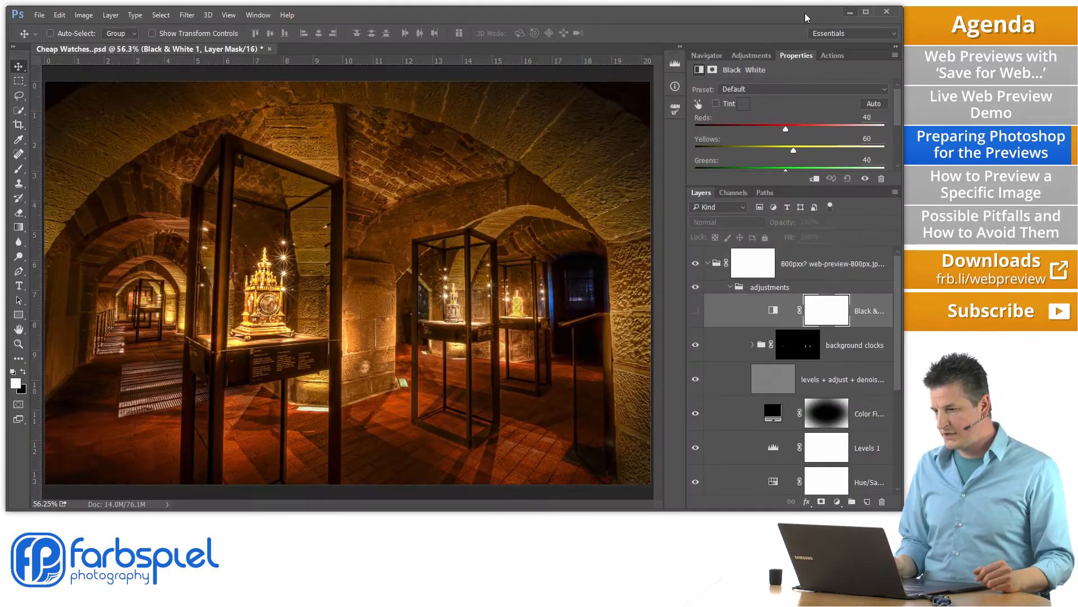
Step: Show the Generator Configuration extension, enable Color convert pixels and keep the interpolation at Bicubic Automatic
left_click(259, 15)
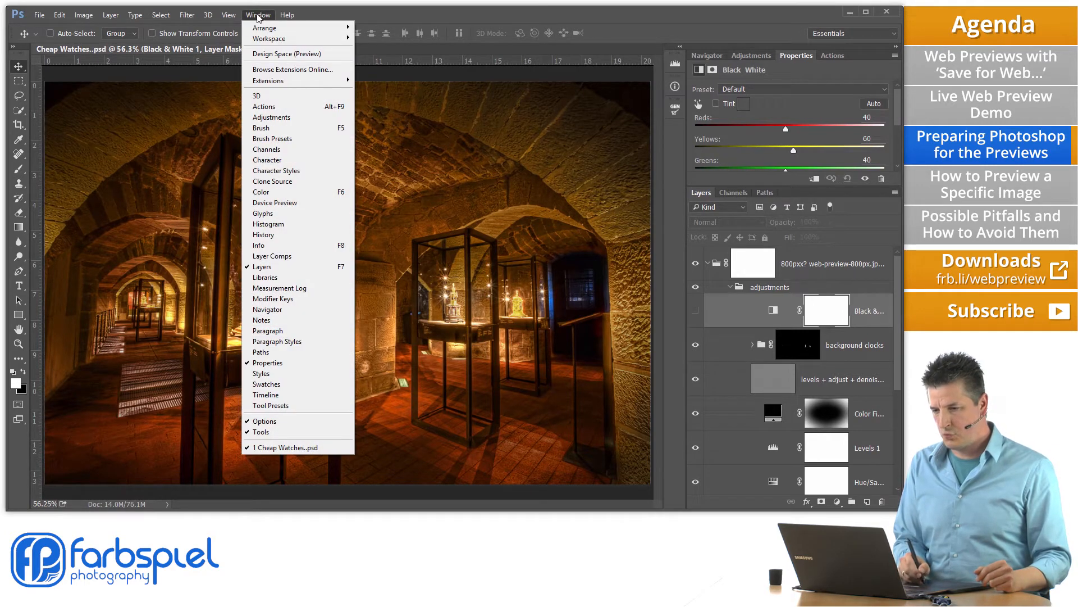
mouse_move(284, 82)
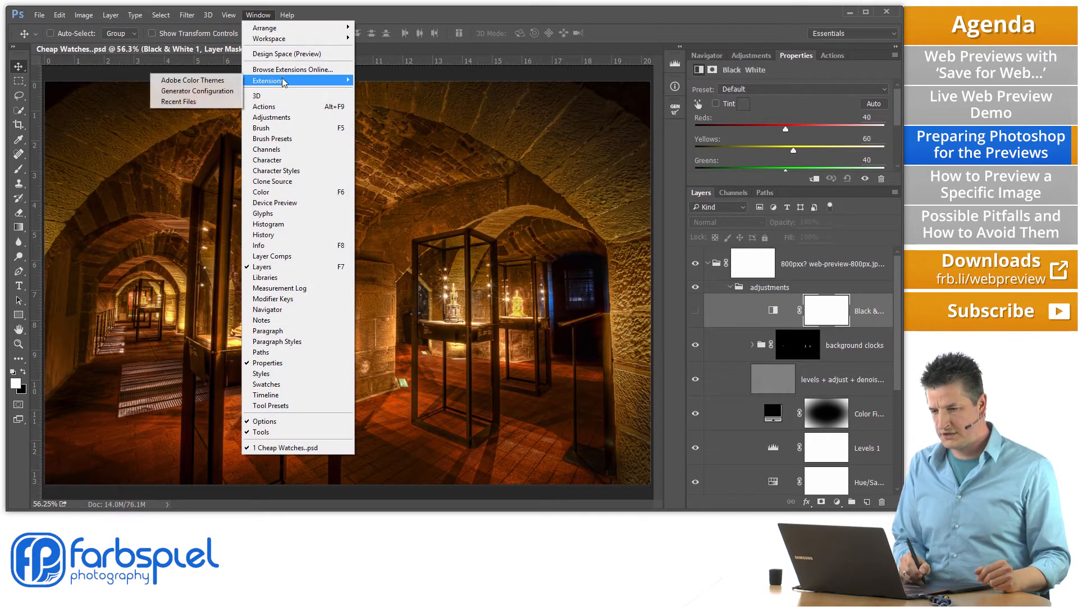
left_click(202, 90)
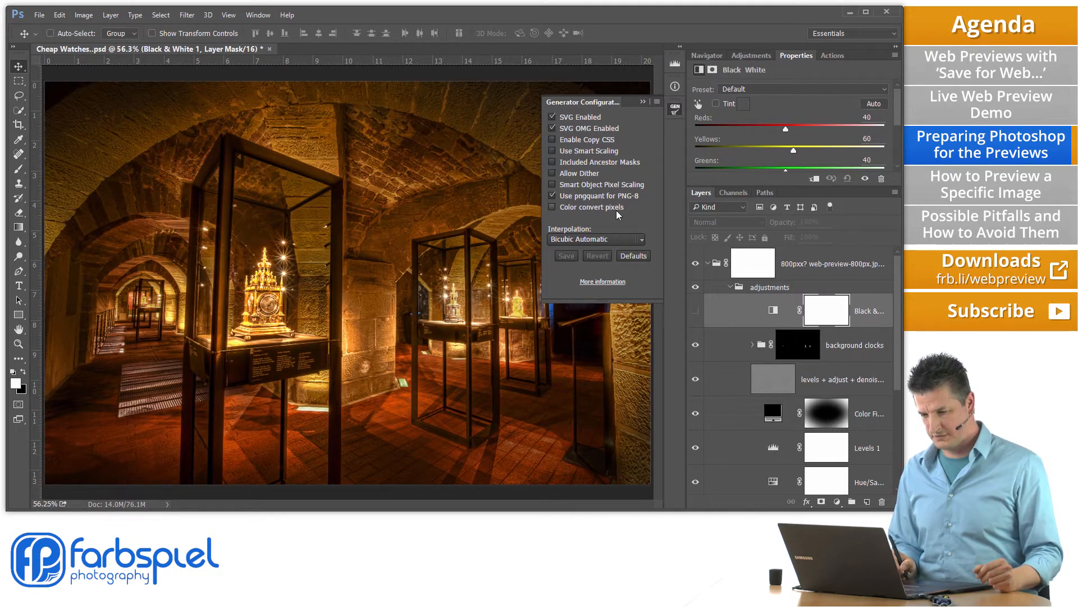
left_click(551, 207)
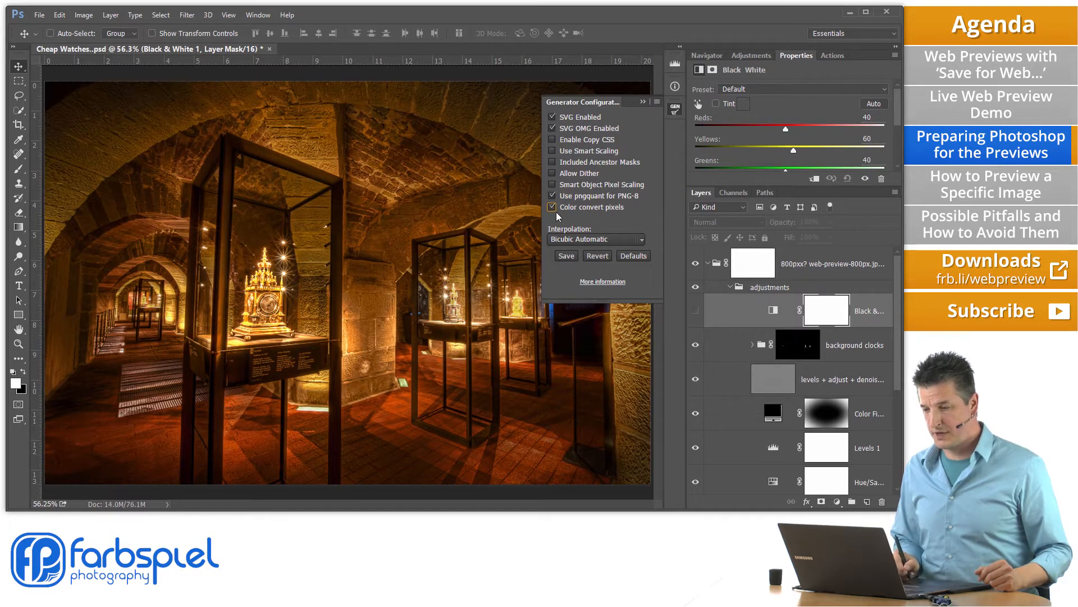
left_click(642, 239)
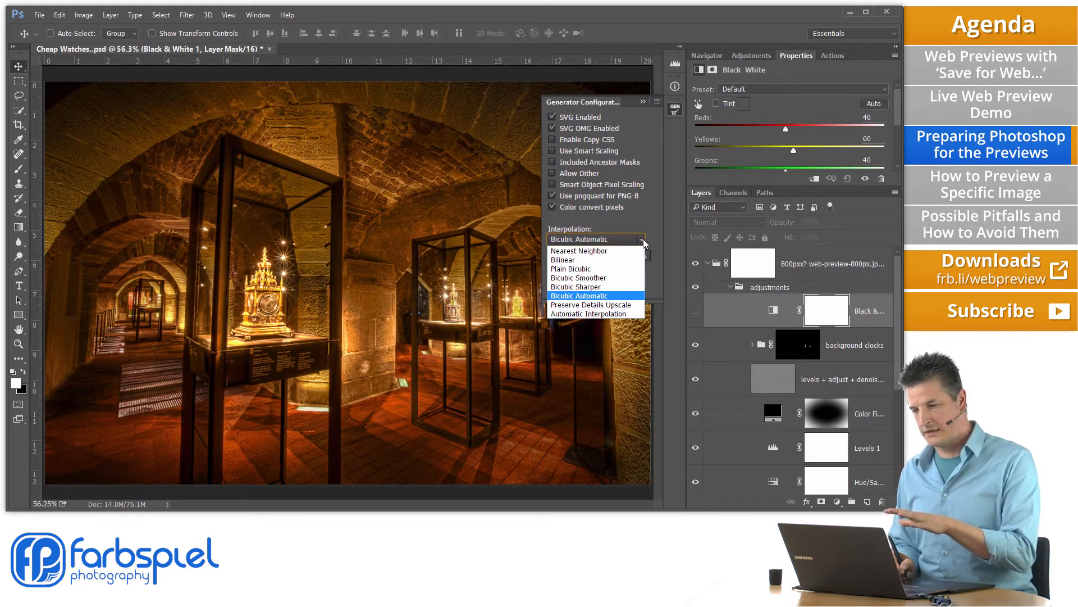
left_click(642, 238)
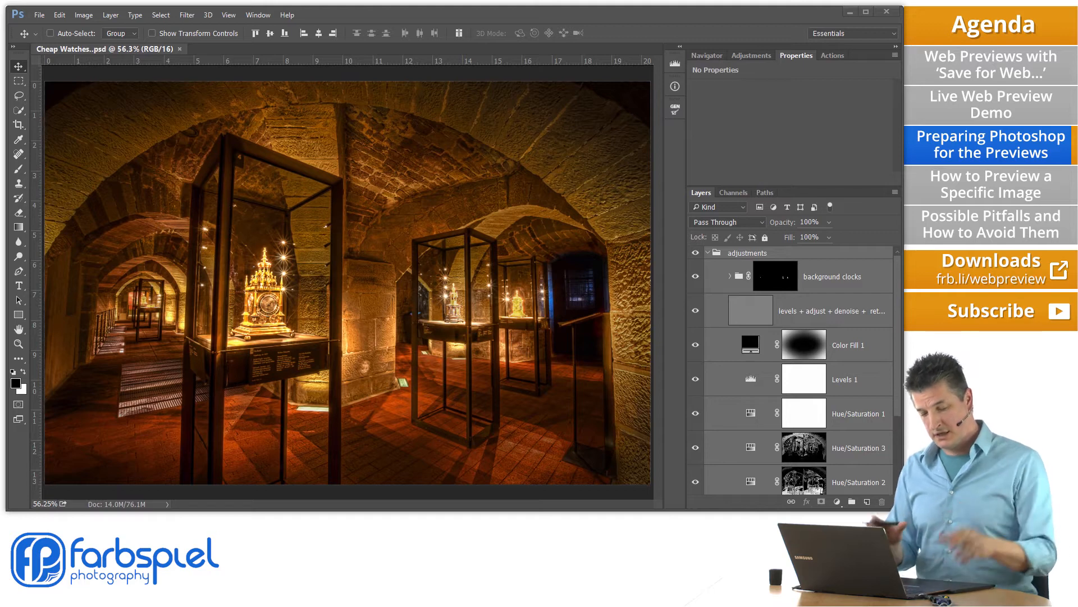
Step: Switch to Firefox and go back from the add-on page to the tutorial's Downloads and resources section
key("alt+Tab")
key("alt+Tab")
key("alt+Tab")
key("alt+Tab")
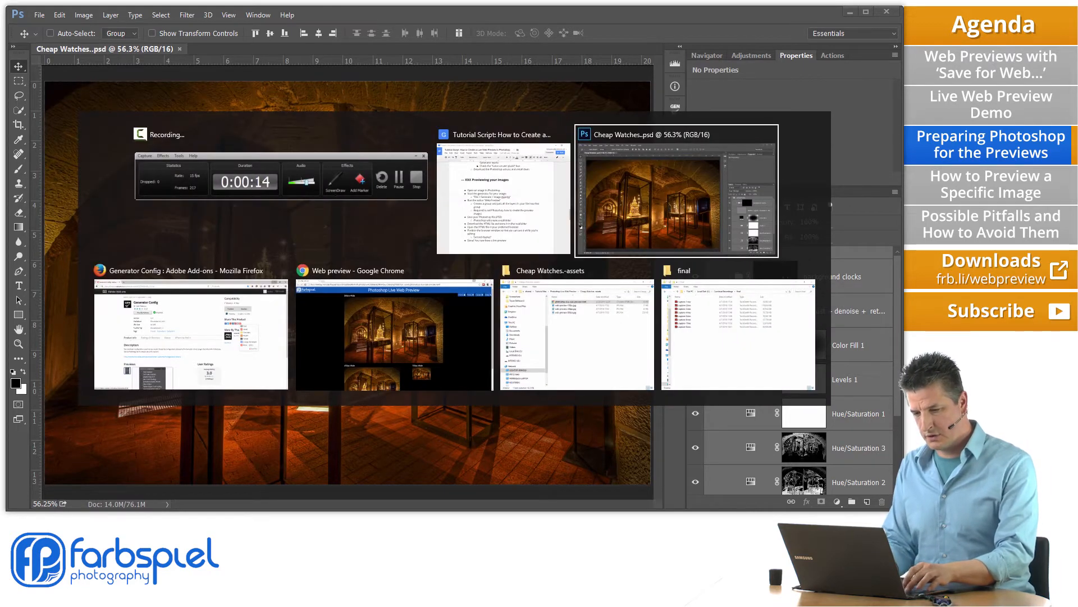
key("alt+shift+Tab")
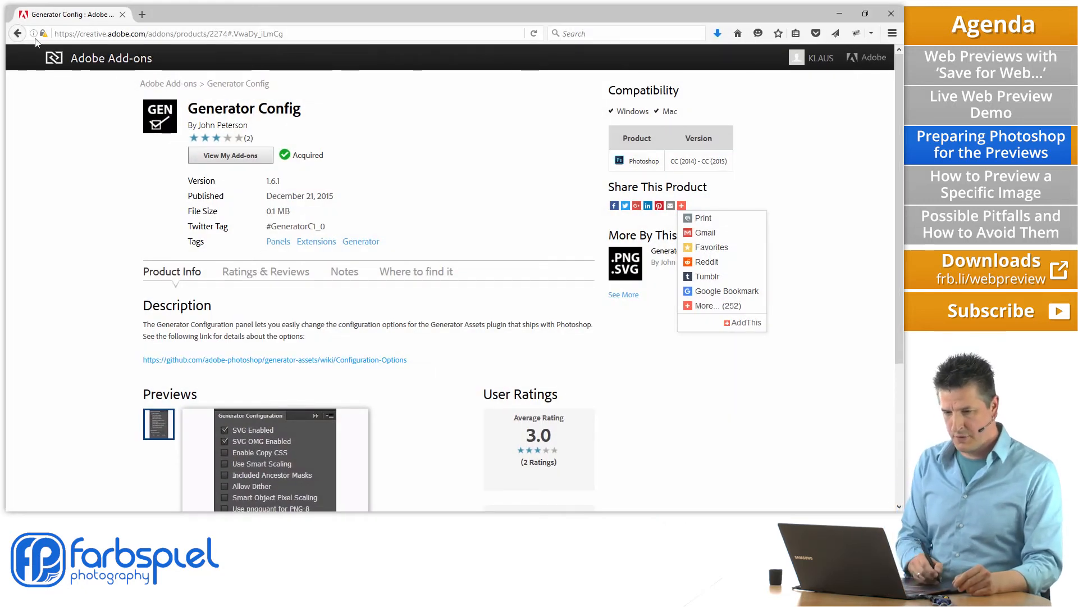
left_click(18, 33)
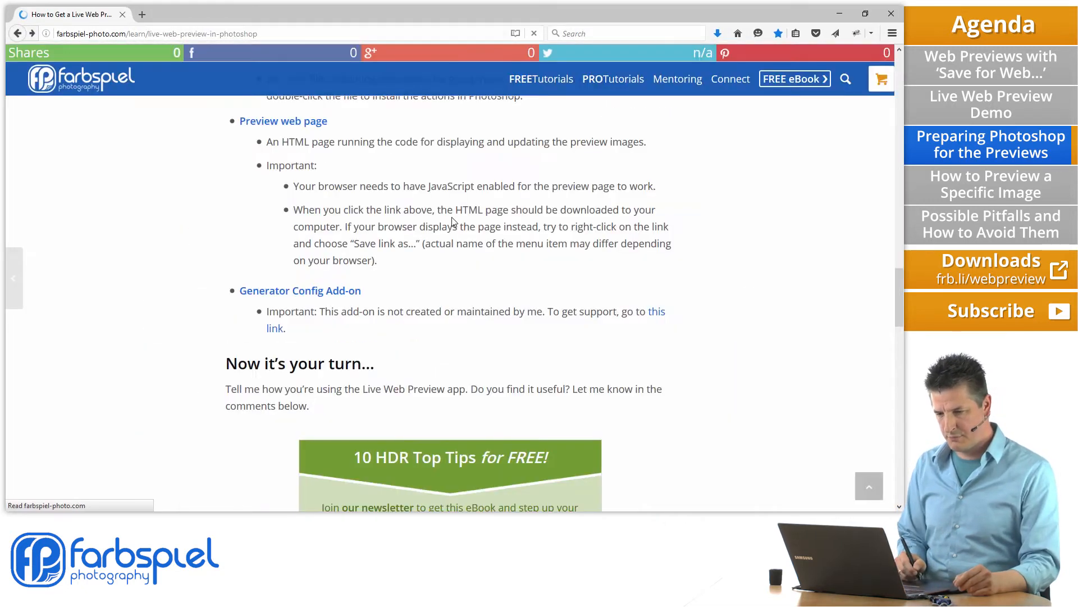
left_click_drag(900, 301, 901, 288)
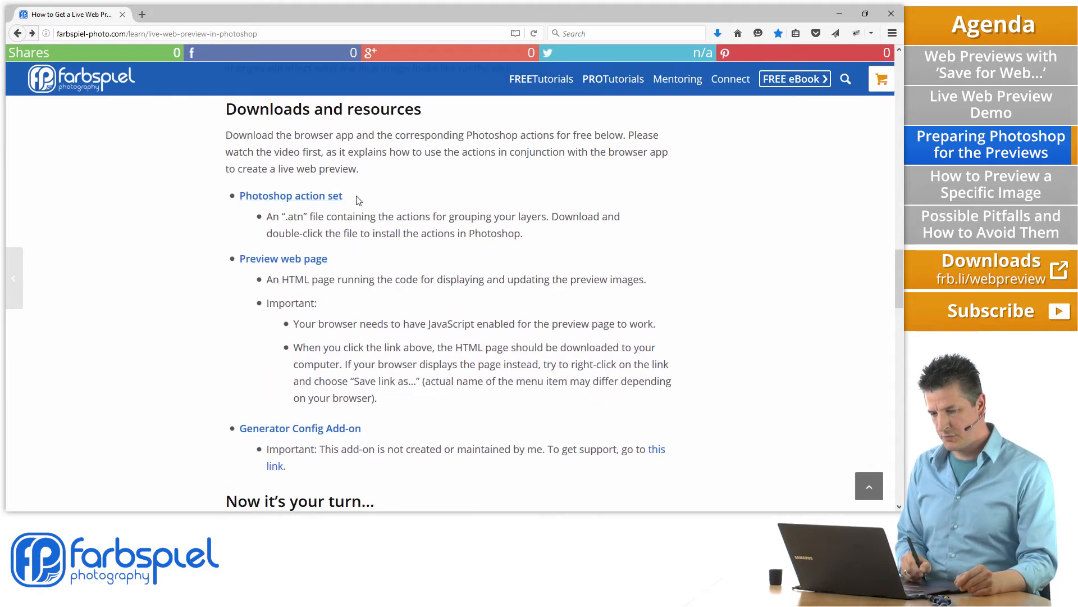
Step: Start downloading the Photoshop action set with the Save File option, cancel the download and return to Photoshop
left_click(301, 199)
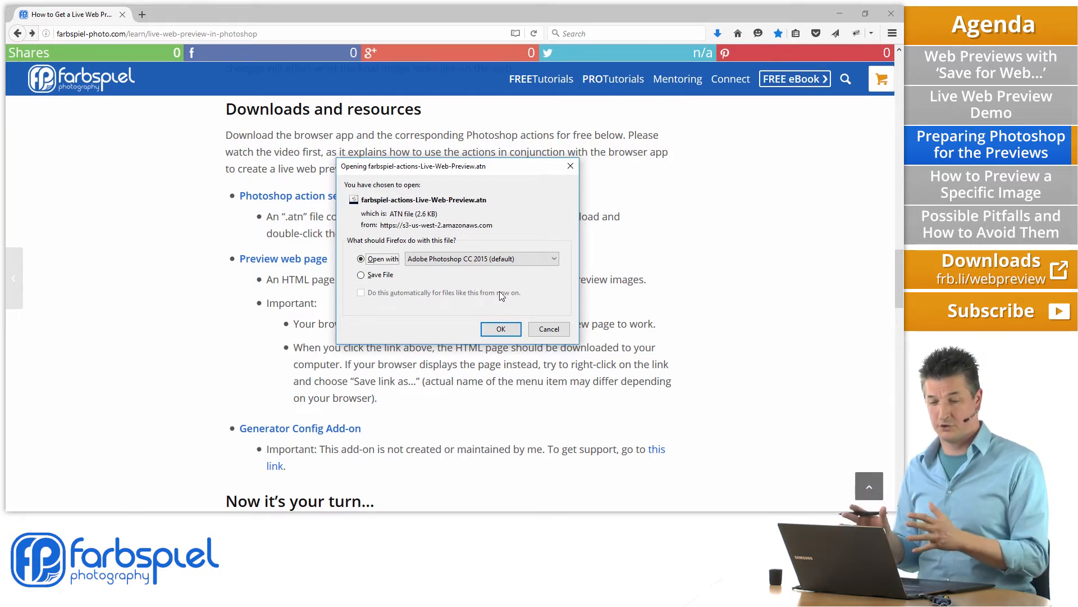
left_click(371, 275)
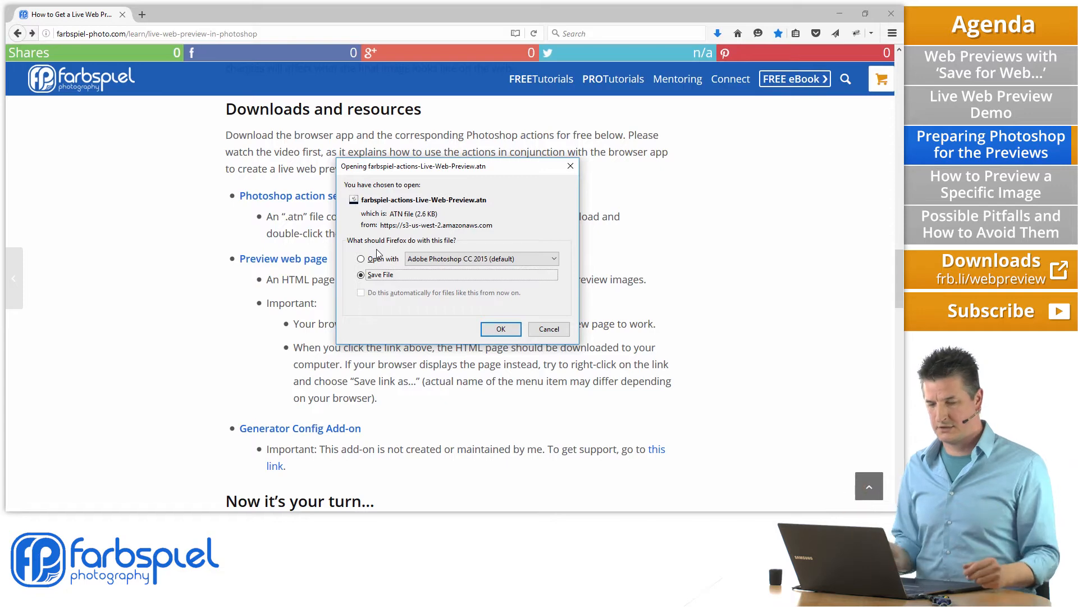
left_click(548, 331)
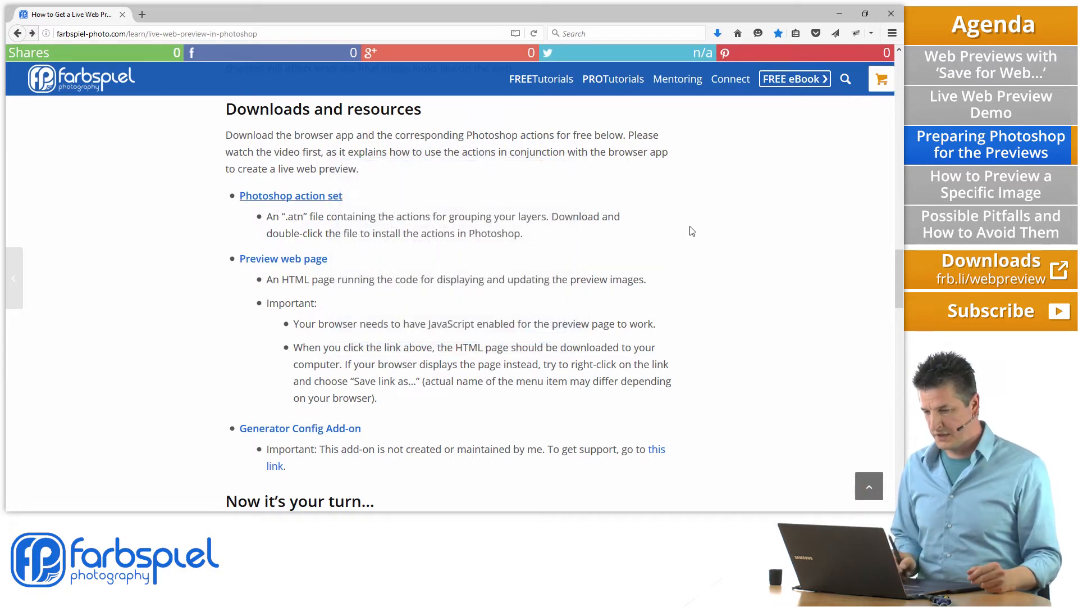
left_click(839, 13)
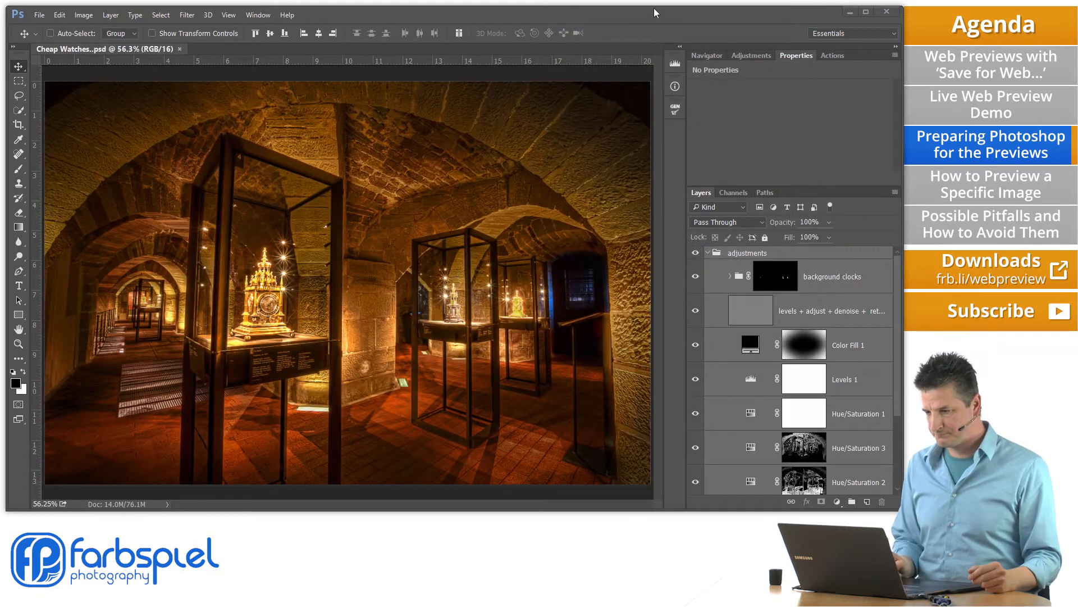
Step: Show the available actions, select the farbspiel actions - Live Web Preview set and check where Actions can be displayed
left_click(831, 55)
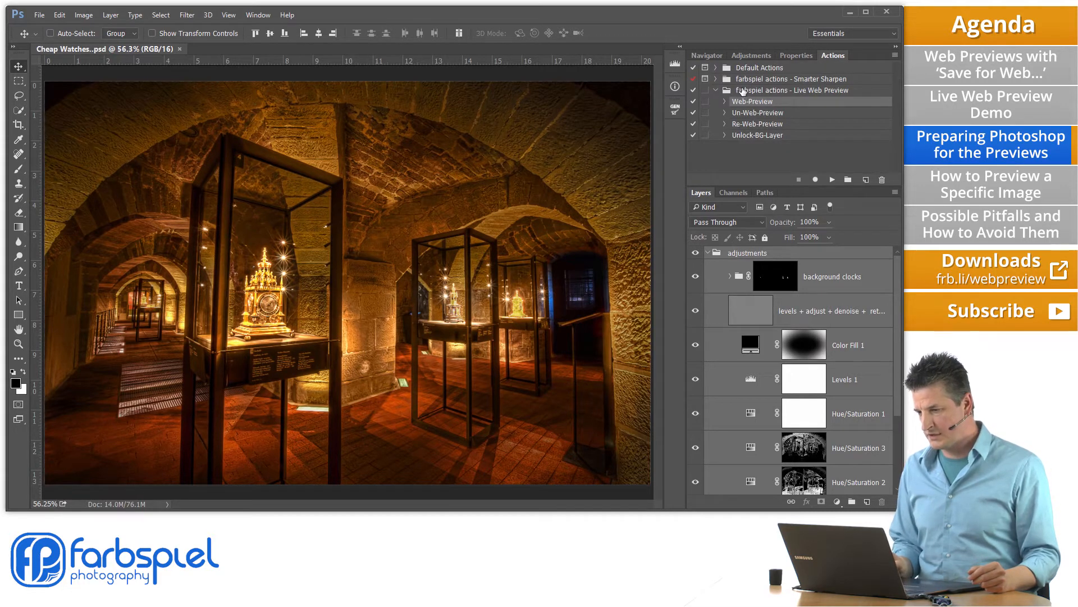
left_click(838, 91)
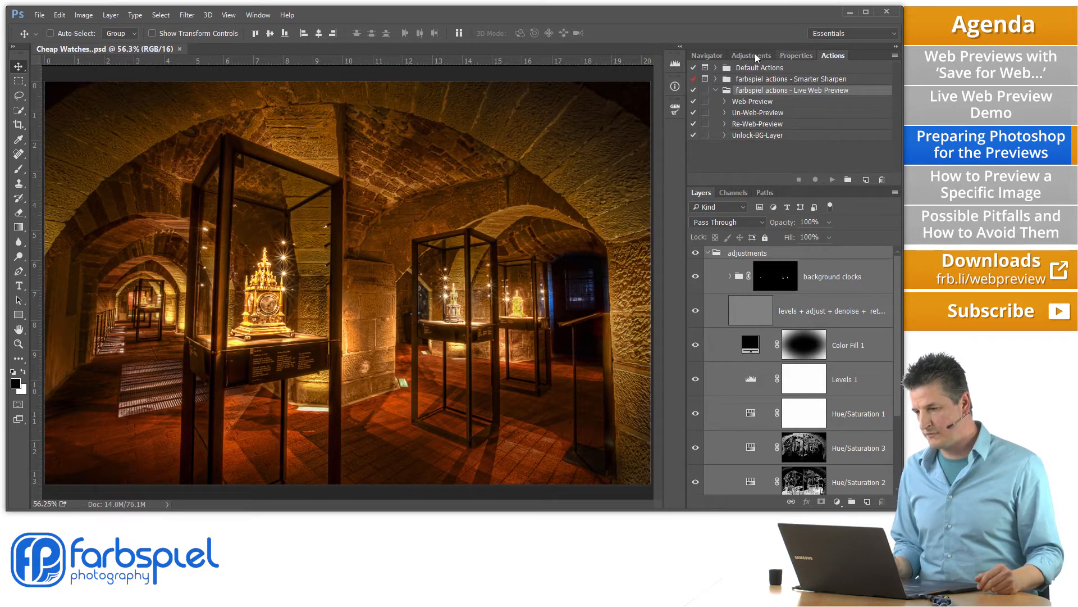
left_click(258, 15)
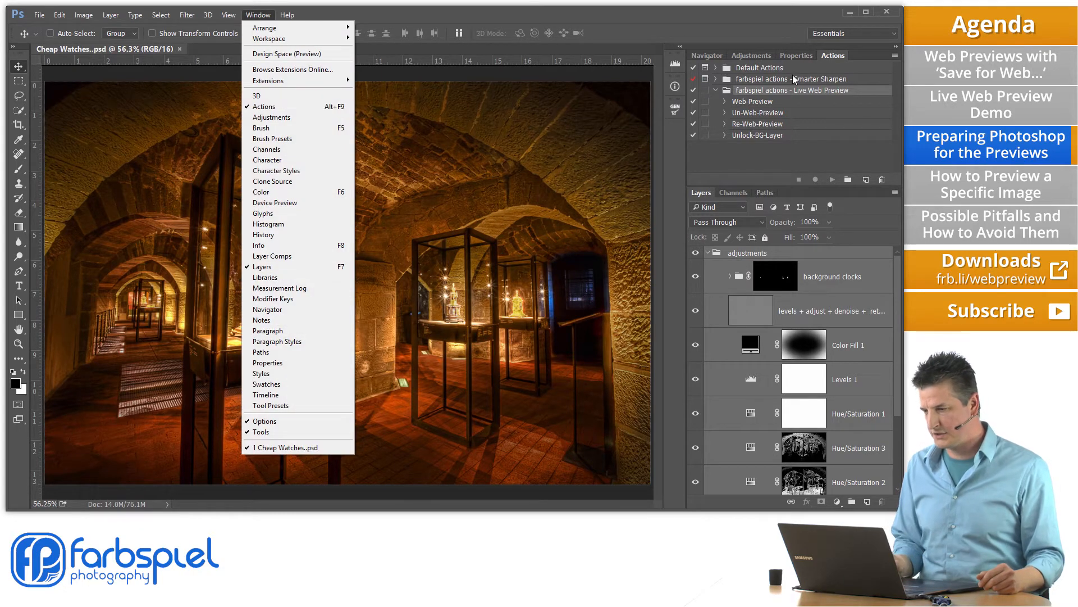
Step: Open the Load Actions dialog, look over the action files on the Desktop and cancel loading
left_click(831, 55)
left_click(895, 55)
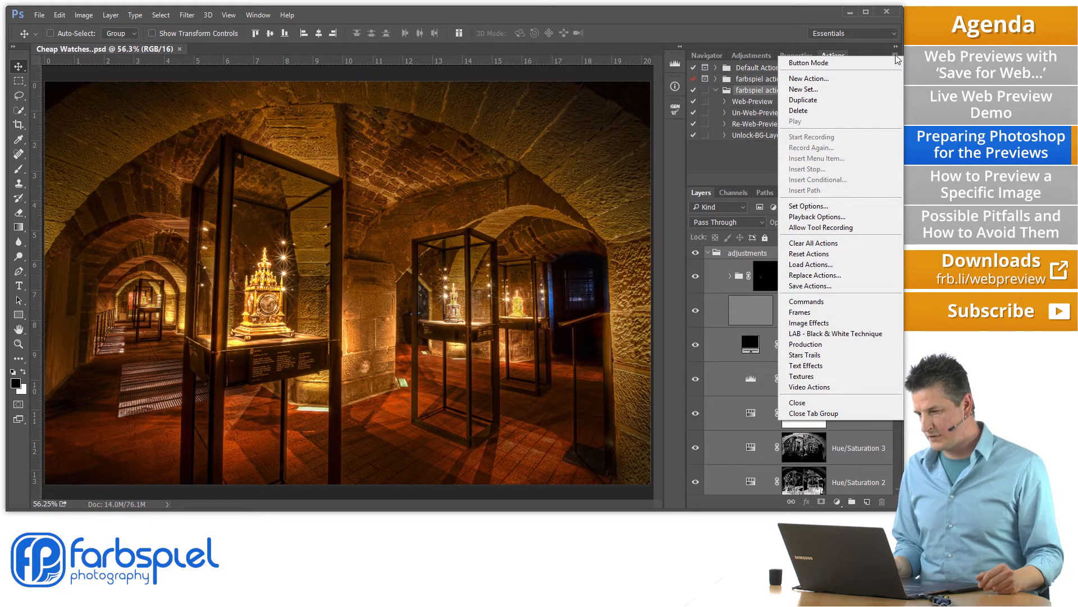
left_click(821, 265)
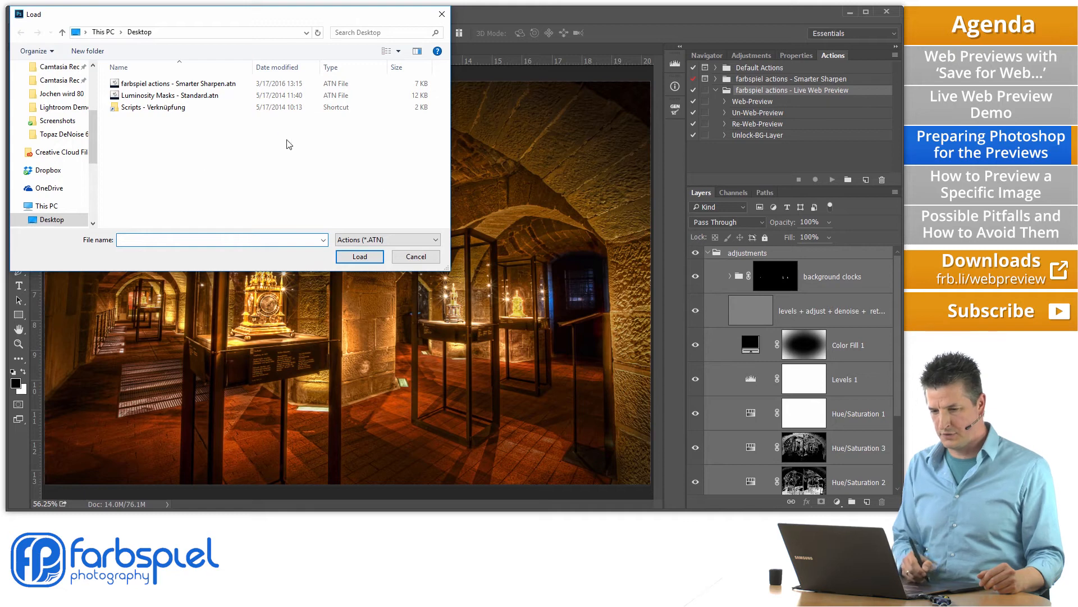
left_click_drag(168, 20, 280, 72)
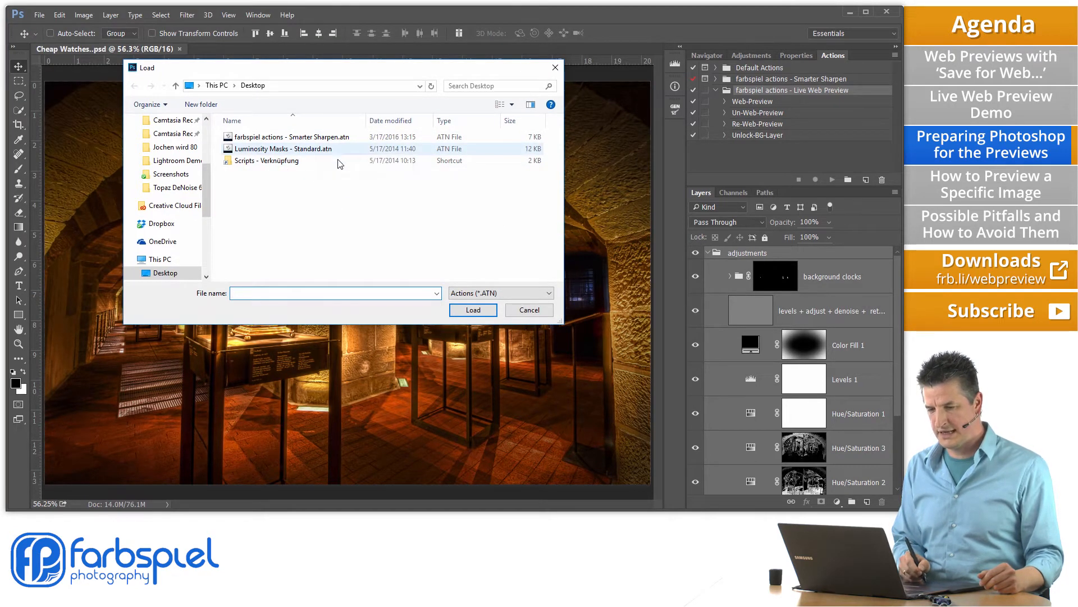
left_click(529, 309)
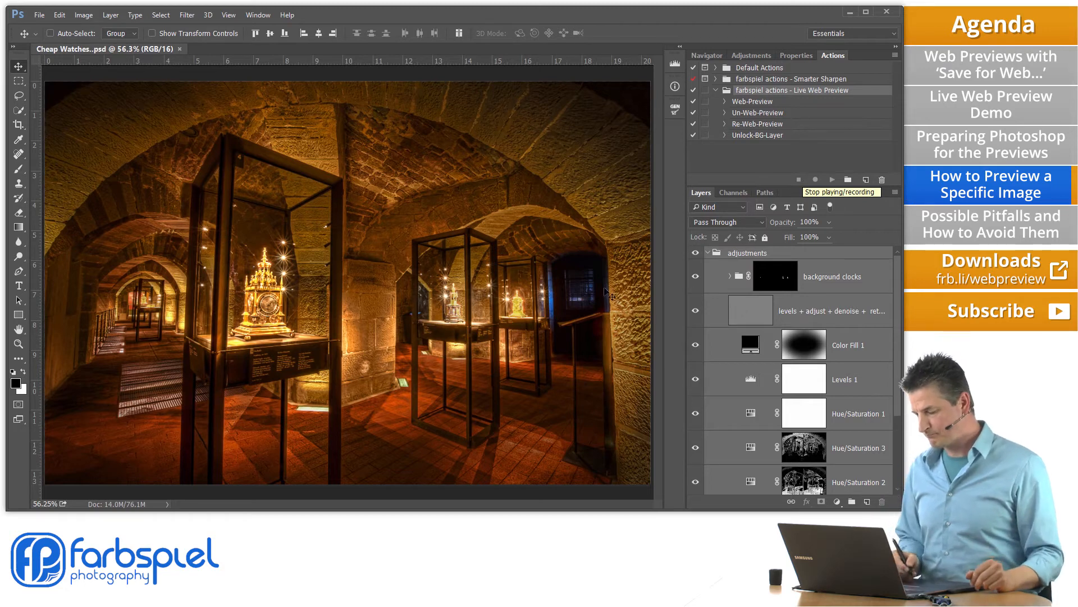
Step: Play the Web-Preview action with the adjustments group selected, and expand the web preview group to check its contents
left_click(804, 254)
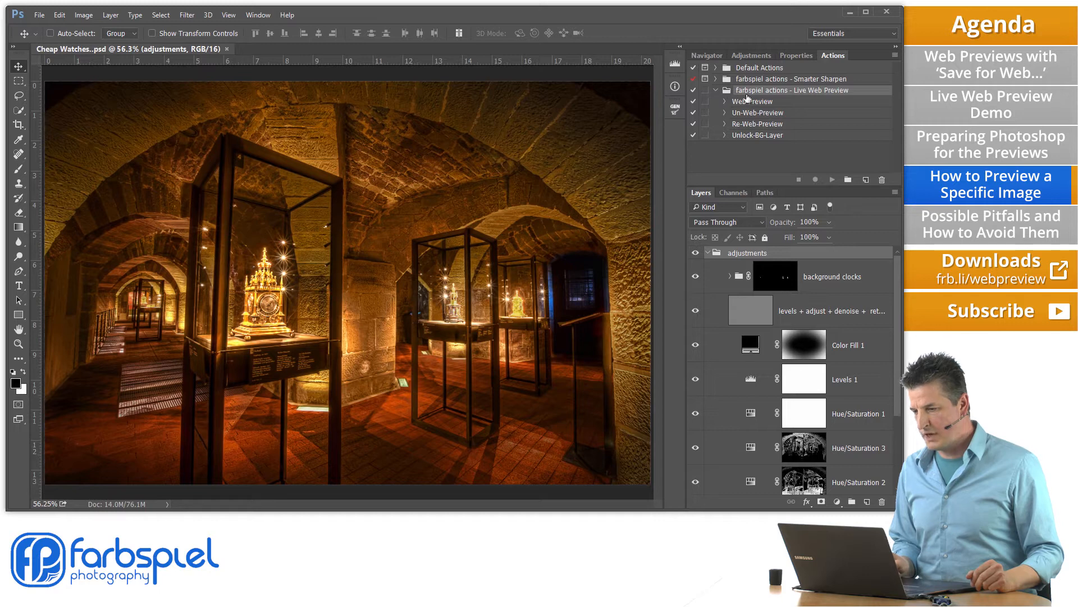
left_click(738, 102)
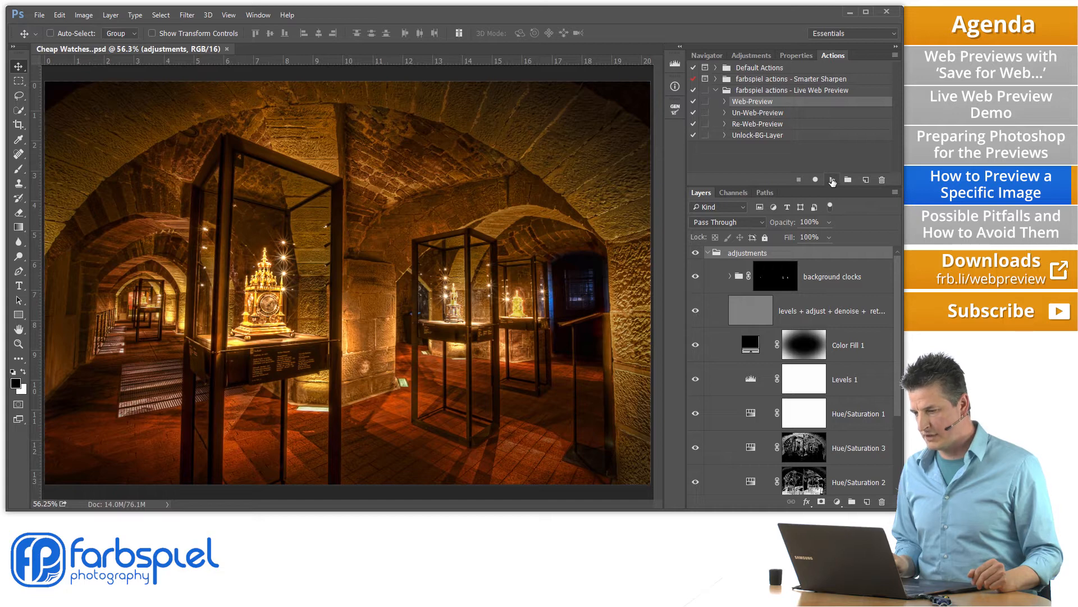
left_click(832, 180)
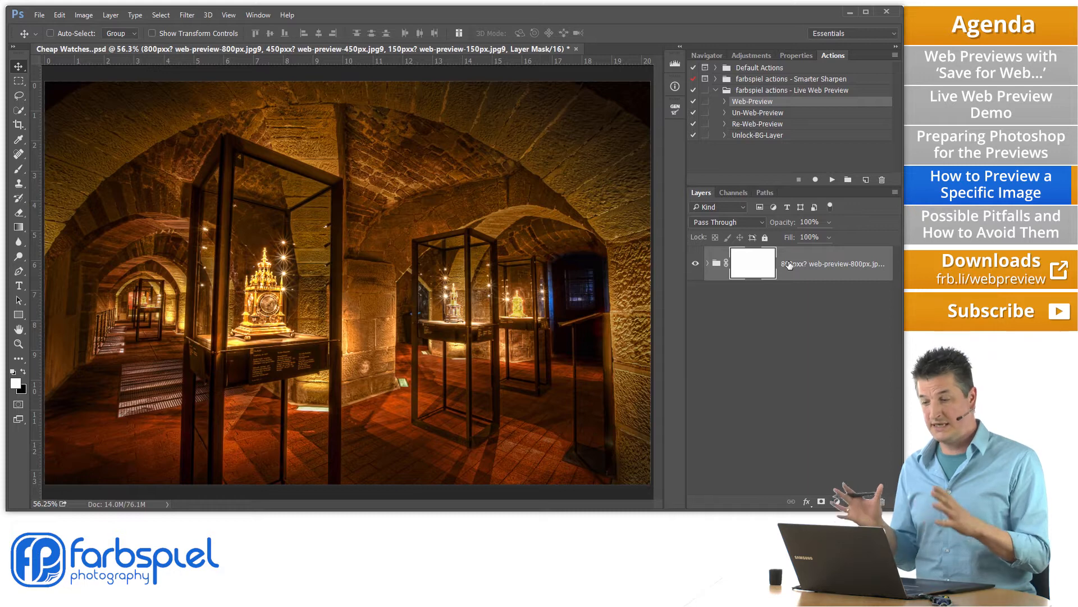
left_click(708, 264)
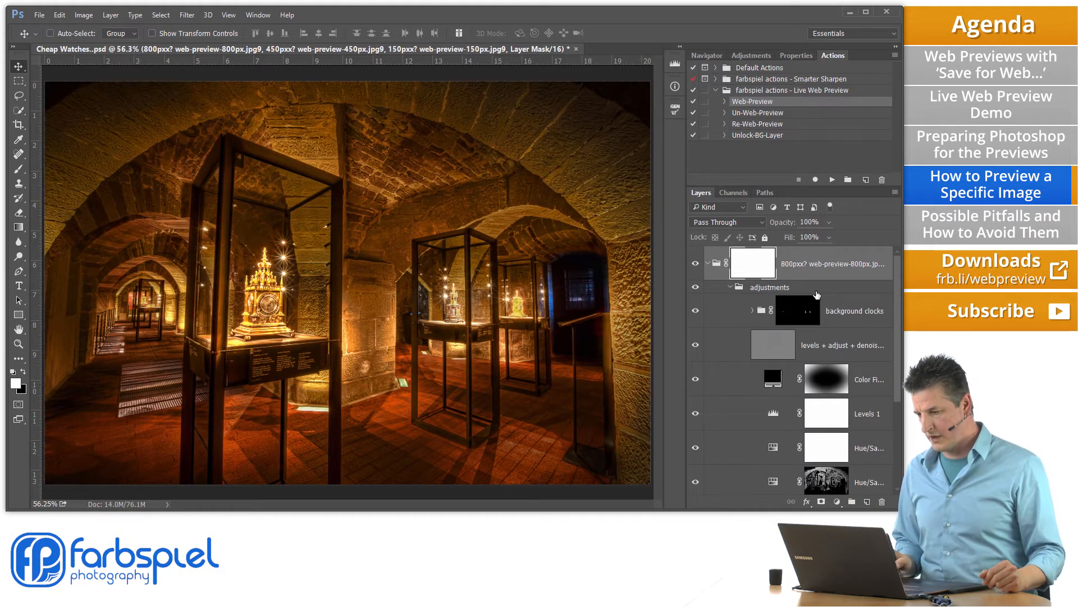
left_click_drag(898, 327, 896, 298)
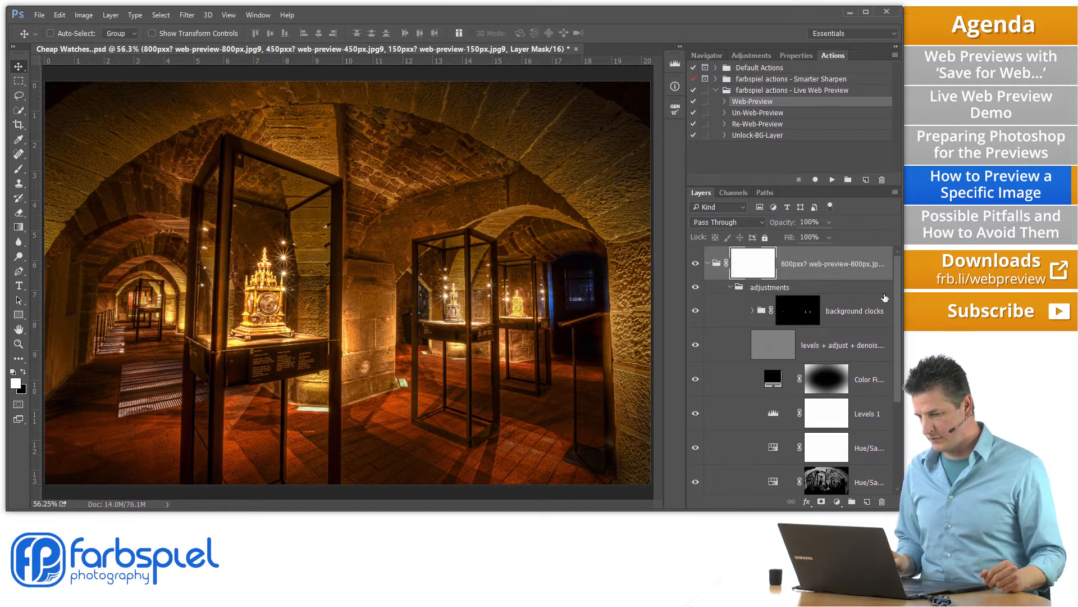
Step: Add a Black & White adjustment layer inside the adjustments group and move it above the web preview group
left_click(783, 287)
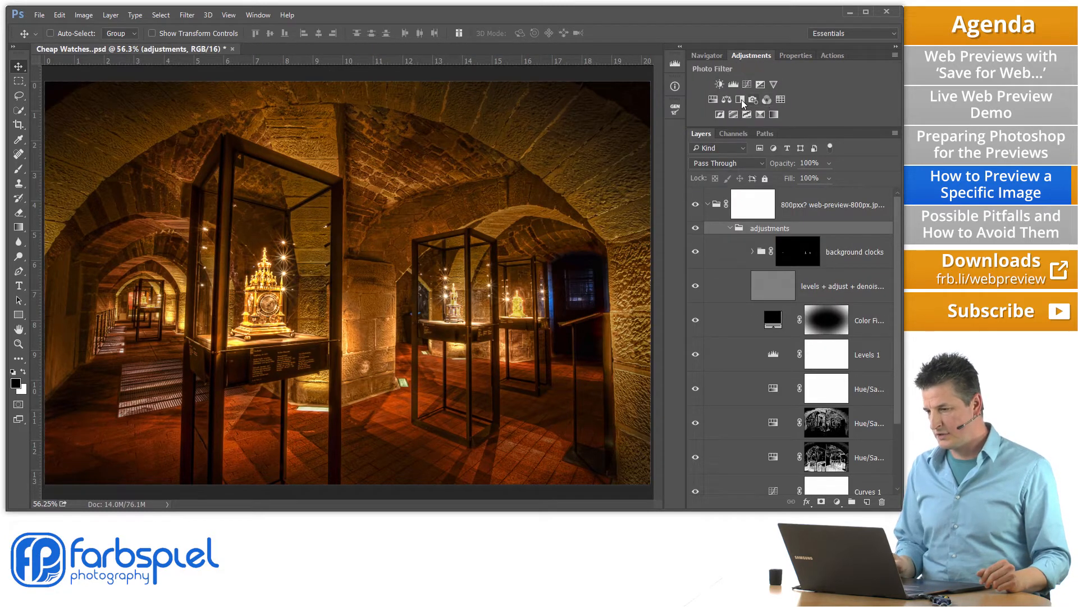
left_click(739, 99)
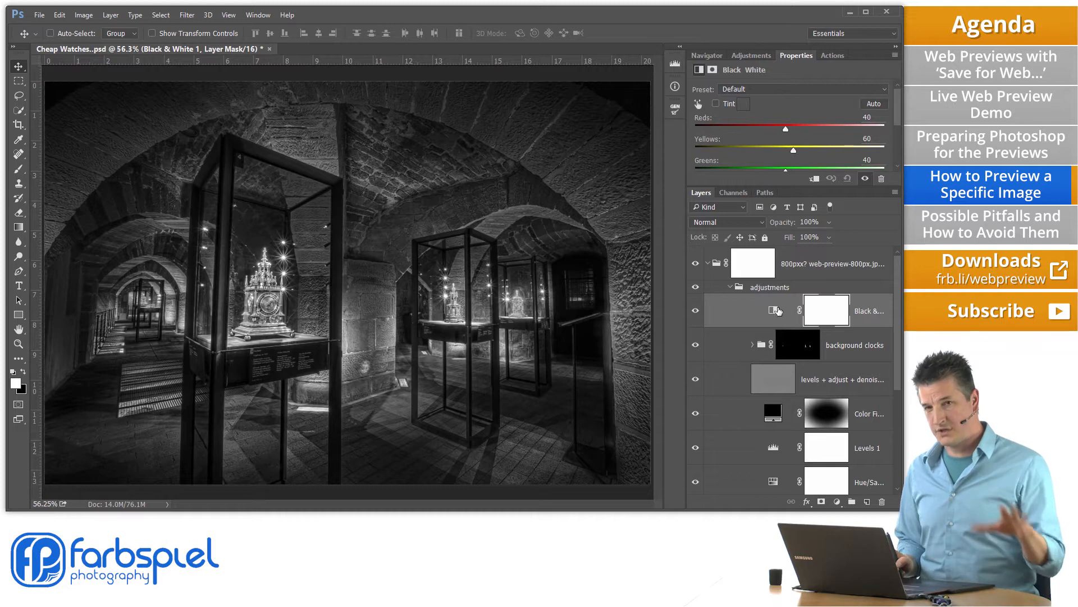
left_click_drag(780, 305, 786, 249)
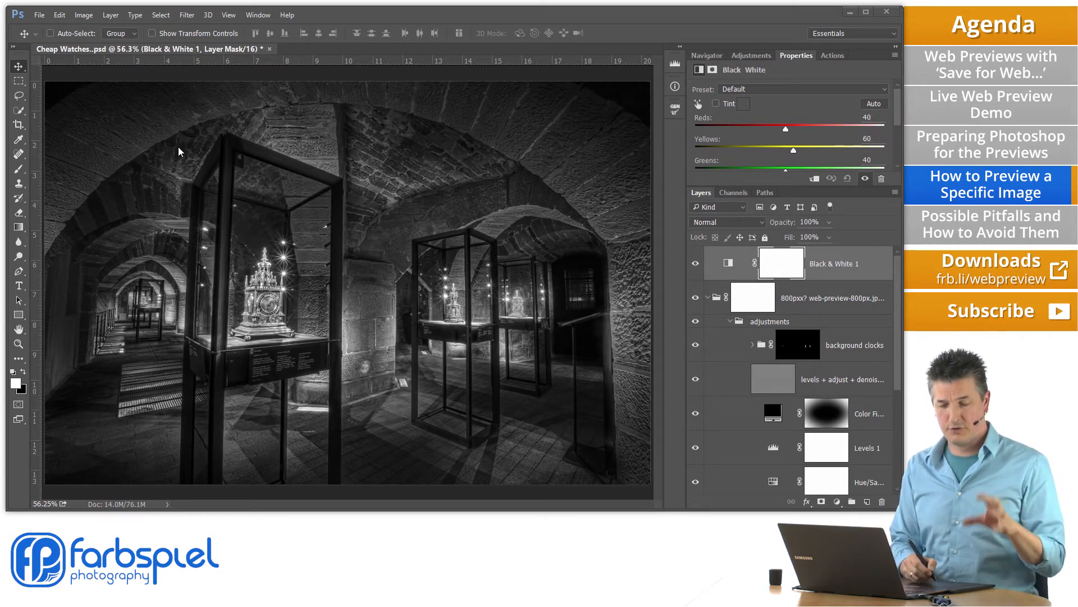
Step: Check whether Image Assets generation is enabled for the document
left_click(39, 16)
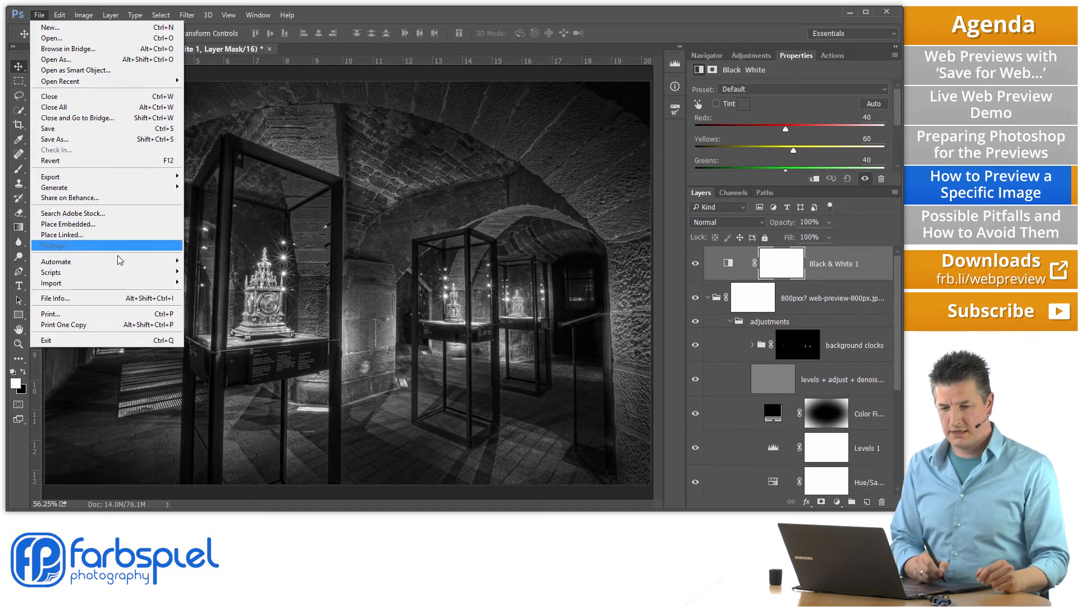
mouse_move(99, 187)
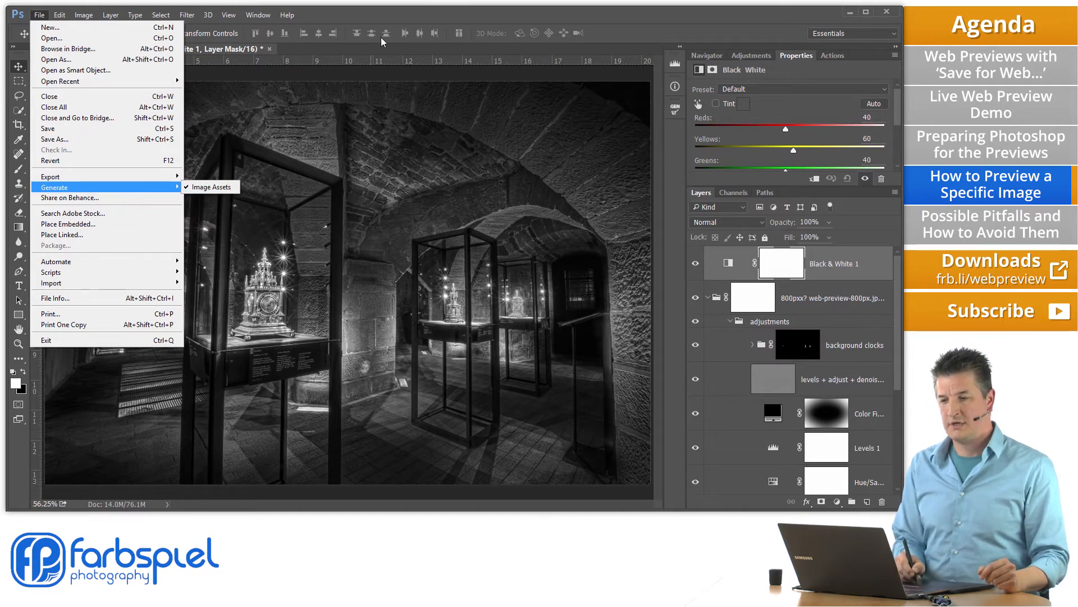
left_click(385, 20)
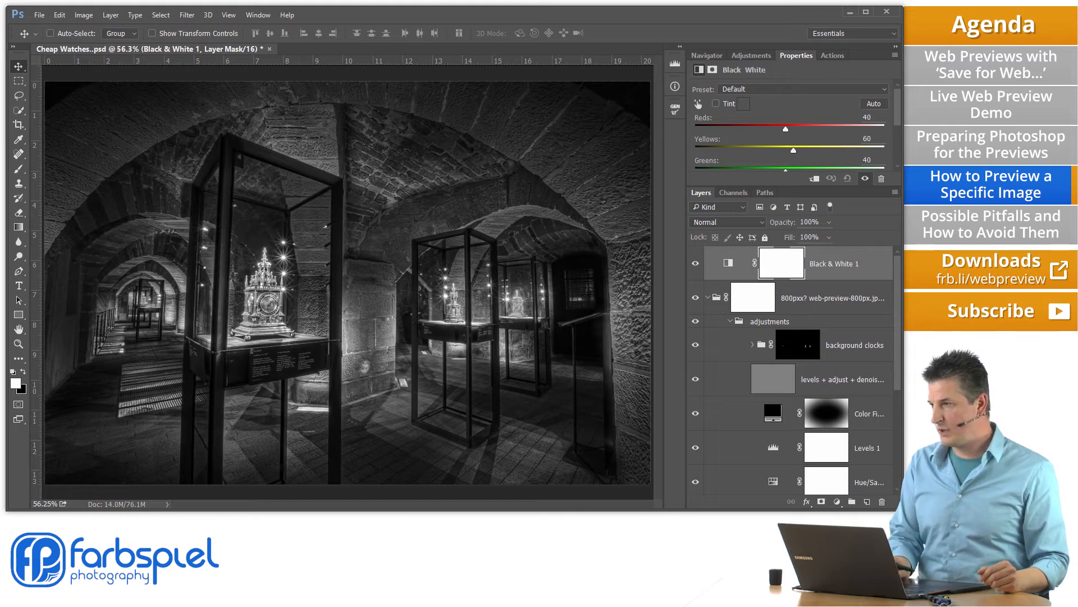
Step: Bring up the Photoshop Live Web Preview folder in File Explorer, open Cheap Watches.-assets and select photoshop-live-web-preview.html
left_click_drag(902, 252, 424, 133)
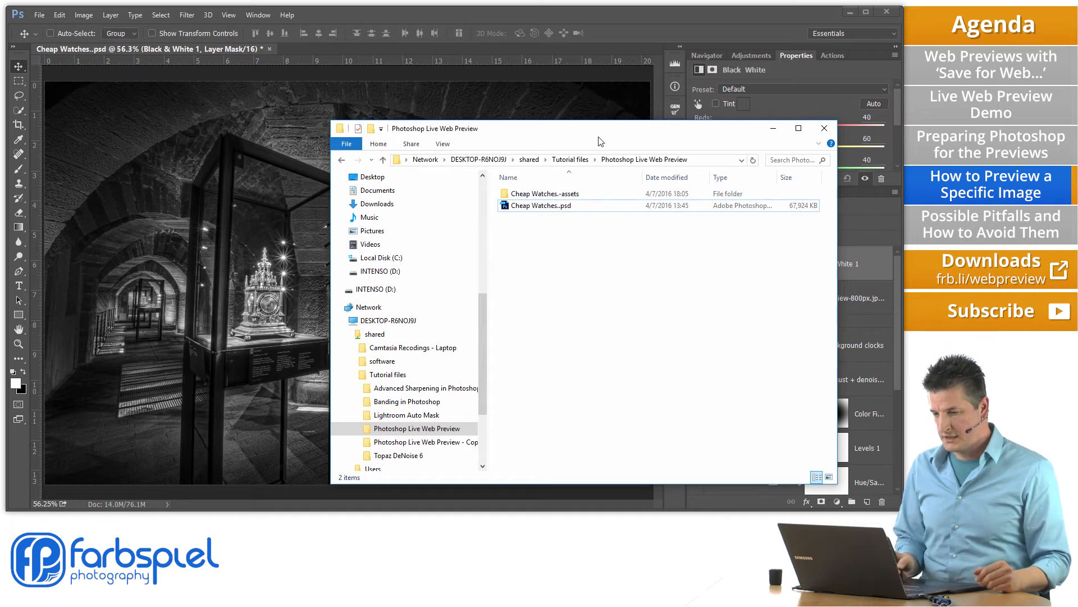
left_click(543, 207)
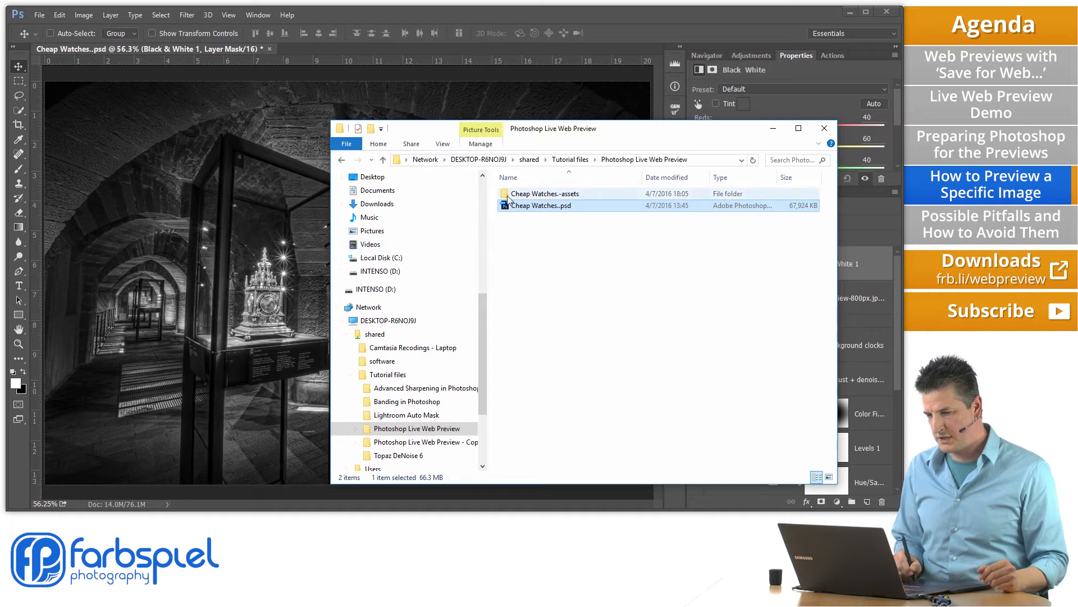
left_click(541, 195)
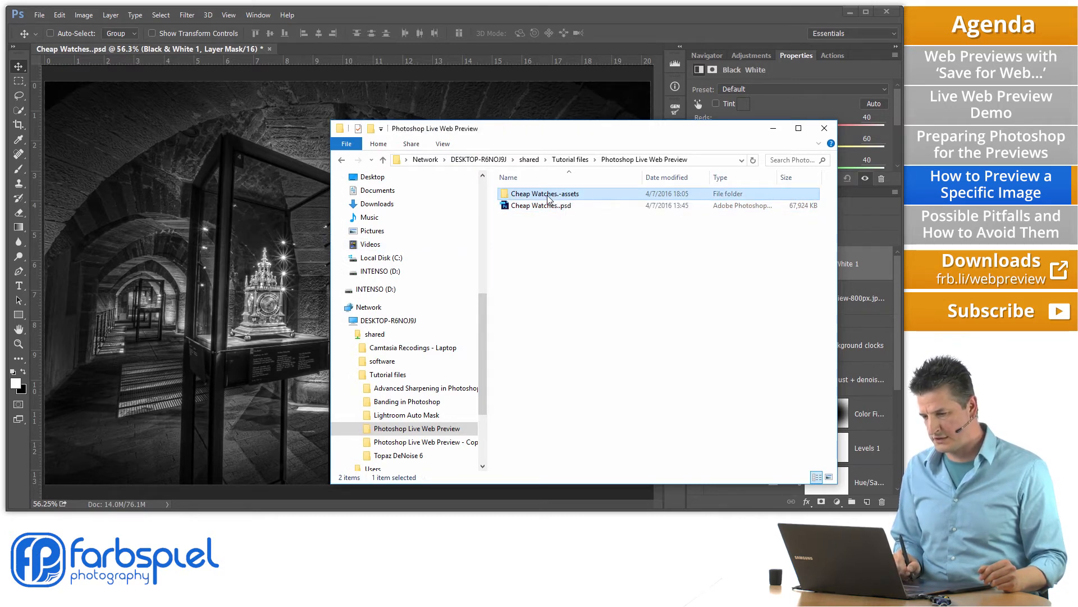
double_click(547, 195)
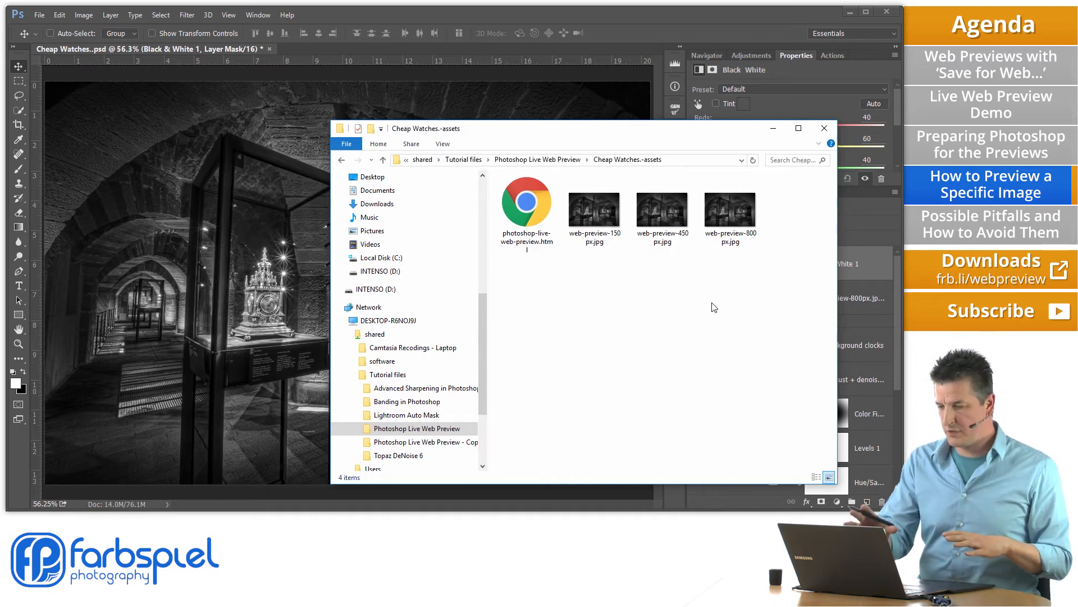
left_click(534, 217)
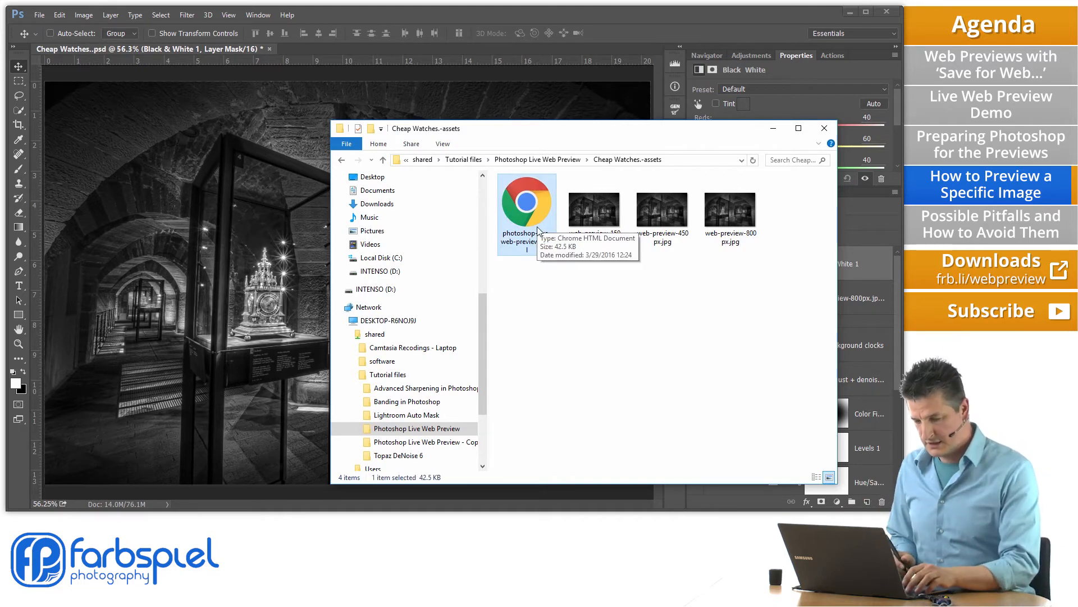
Step: Switch to Firefox, start downloading the Preview web page with the Save File option and cancel the download
key("alt+Tab")
key("alt+Tab")
key("alt+Tab")
key("alt+Tab")
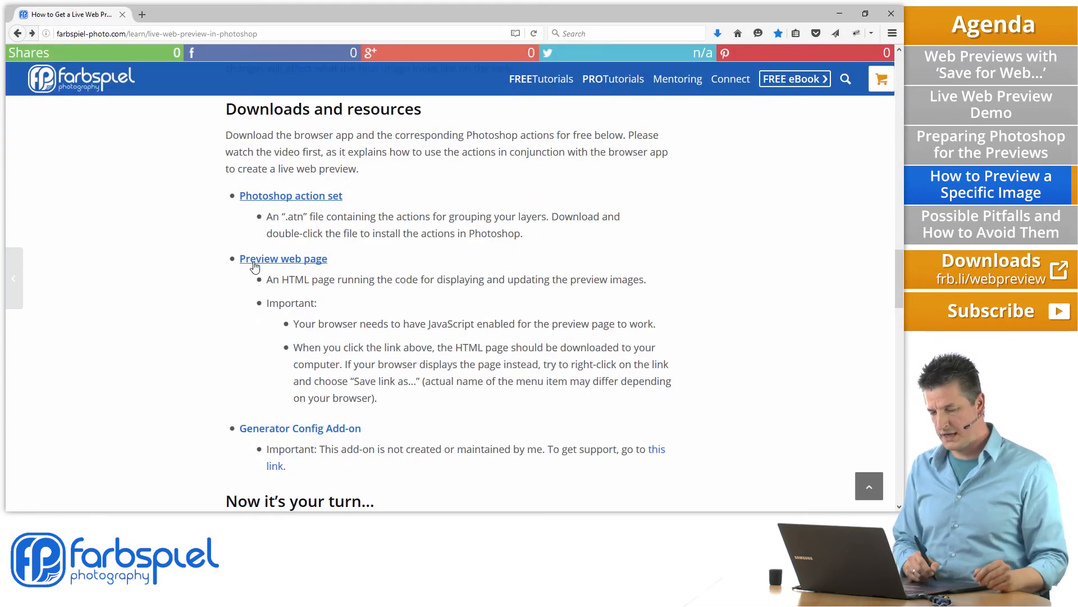
left_click(313, 261)
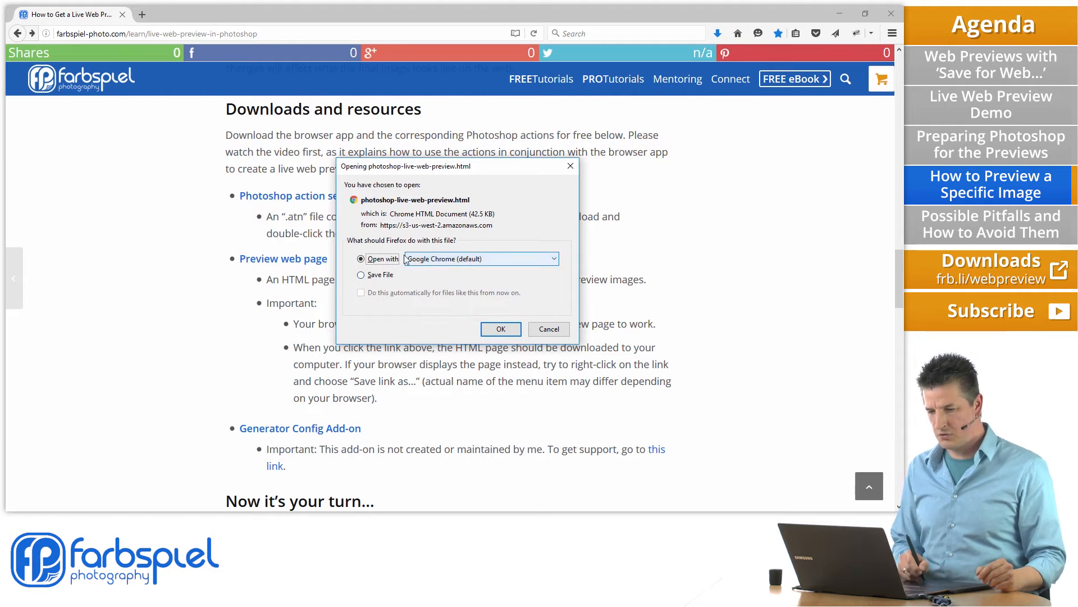
left_click(369, 276)
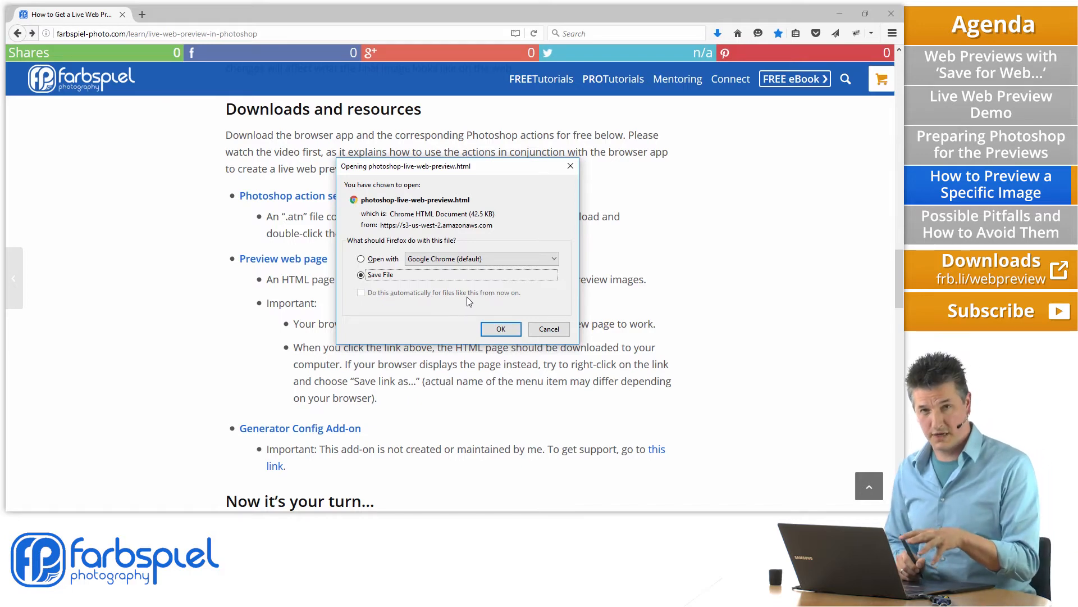
left_click(547, 329)
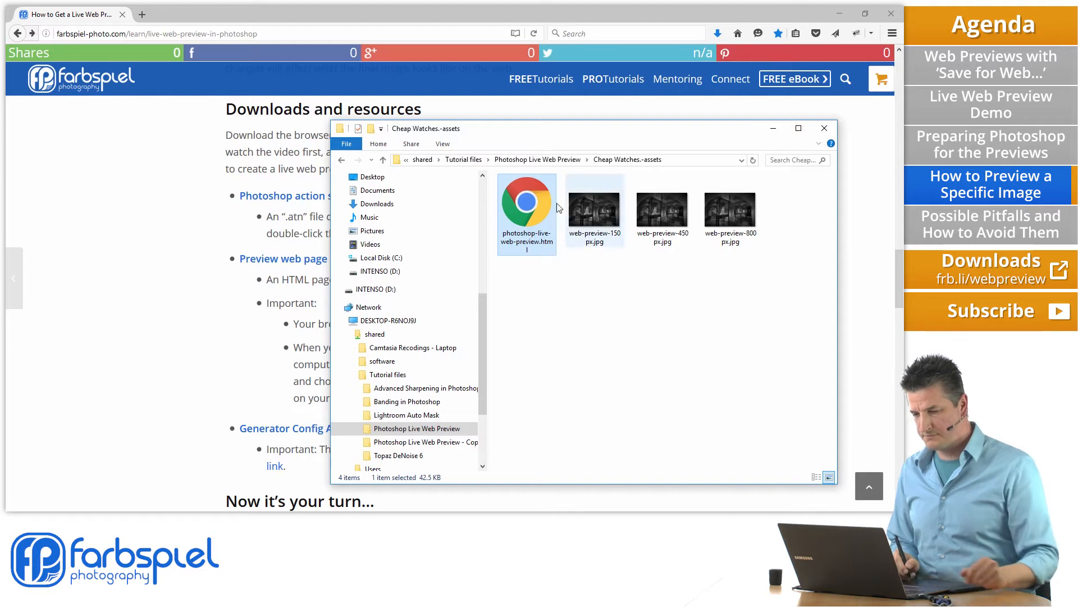
Step: Open photoshop-live-web-preview.html from the Cheap Watches.-assets folder
double_click(531, 218)
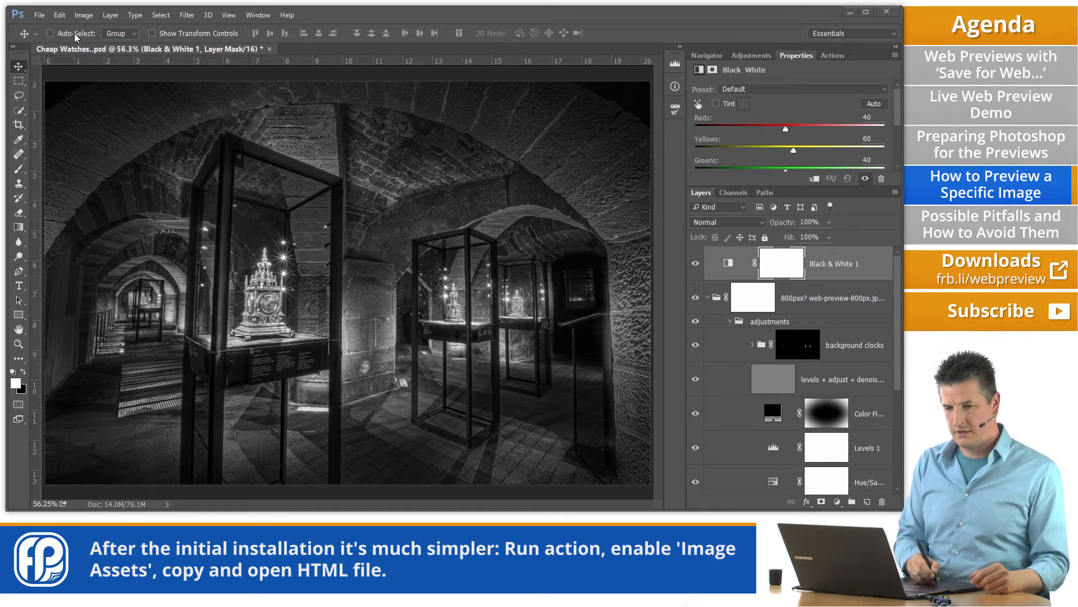
Step: Review the Image Assets setting for Cheap Watches.psd in Photoshop again
left_click(39, 15)
mouse_move(82, 188)
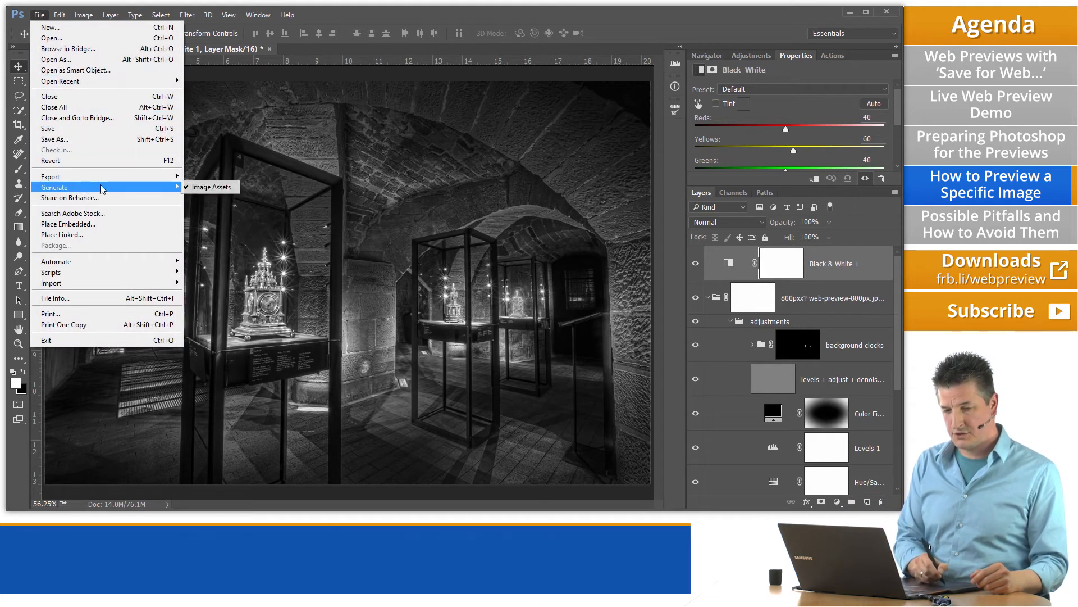
left_click(470, 14)
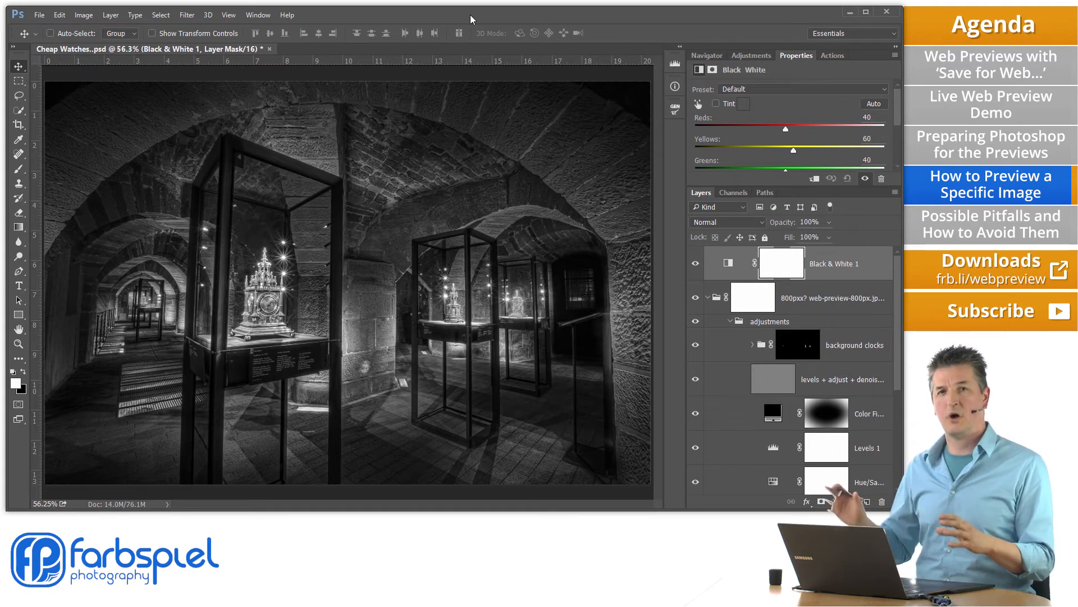
Step: Hide and delete the Black & White 1 adjustment layer above the web preview group
key("ctrl+comma")
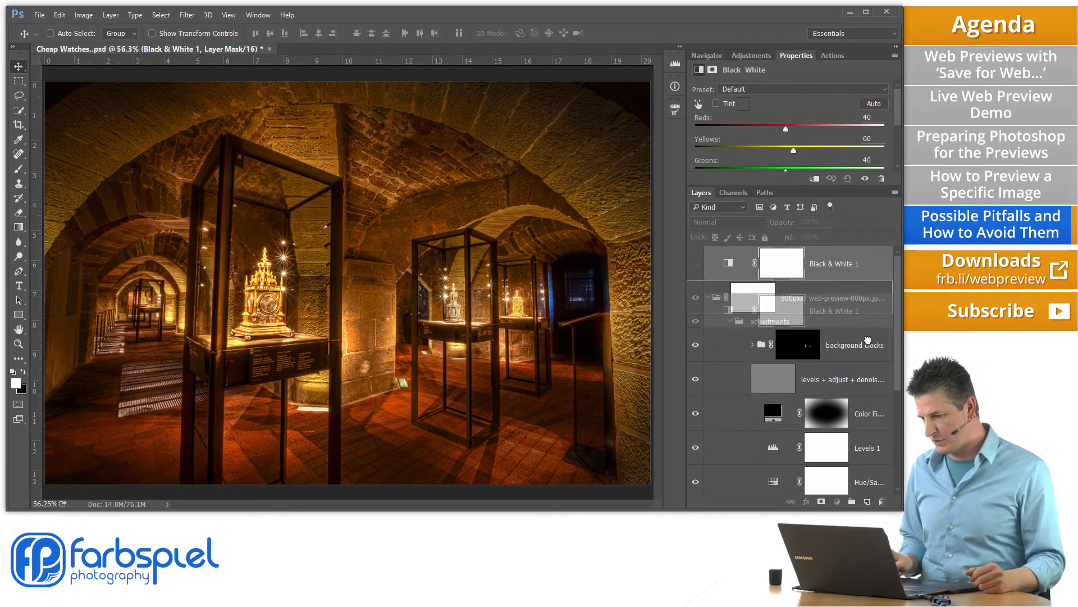
key("Delete")
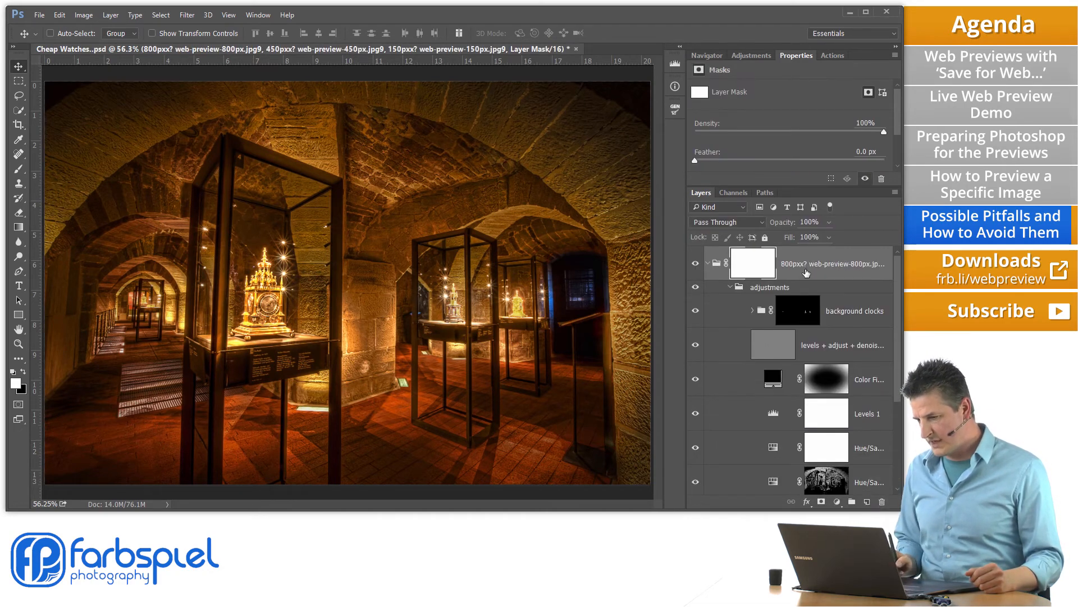
Step: Play the Re-Web-Preview action from the Live Web Preview set to regroup all layers for the preview
left_click(831, 55)
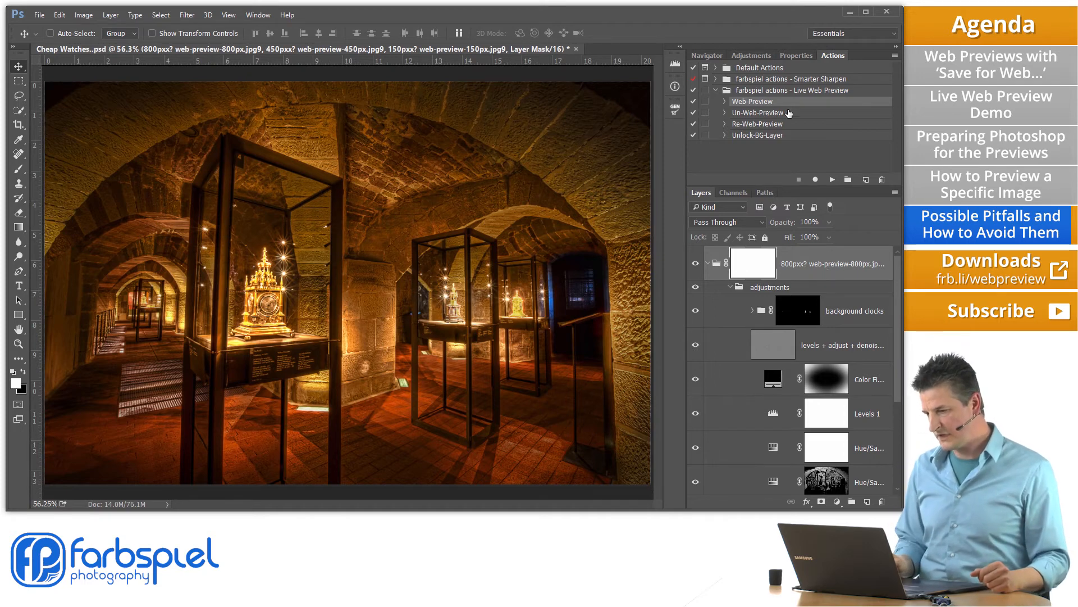
left_click(749, 125)
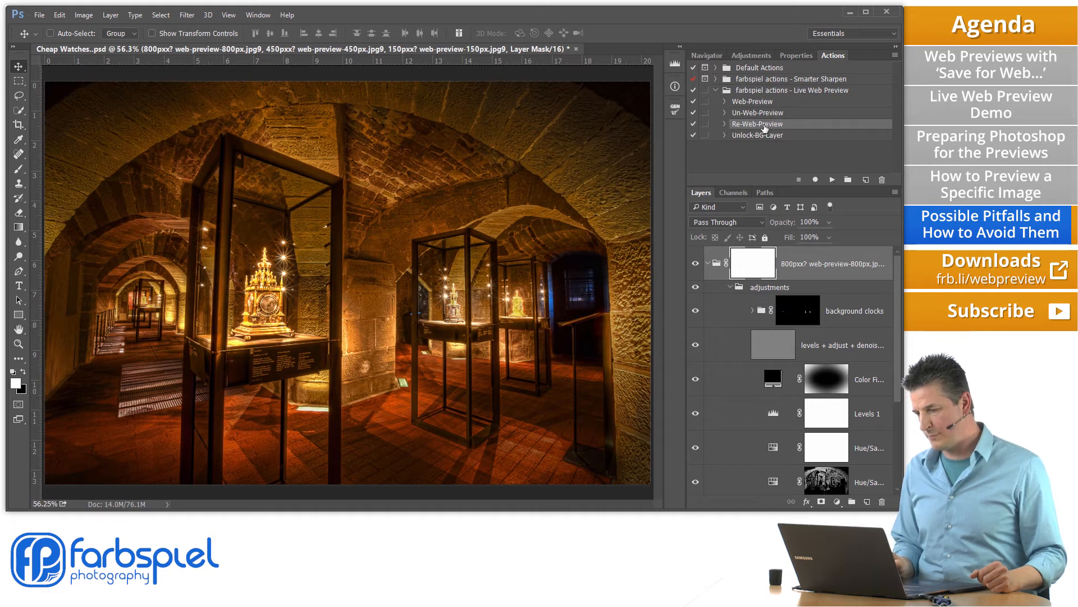
left_click(833, 179)
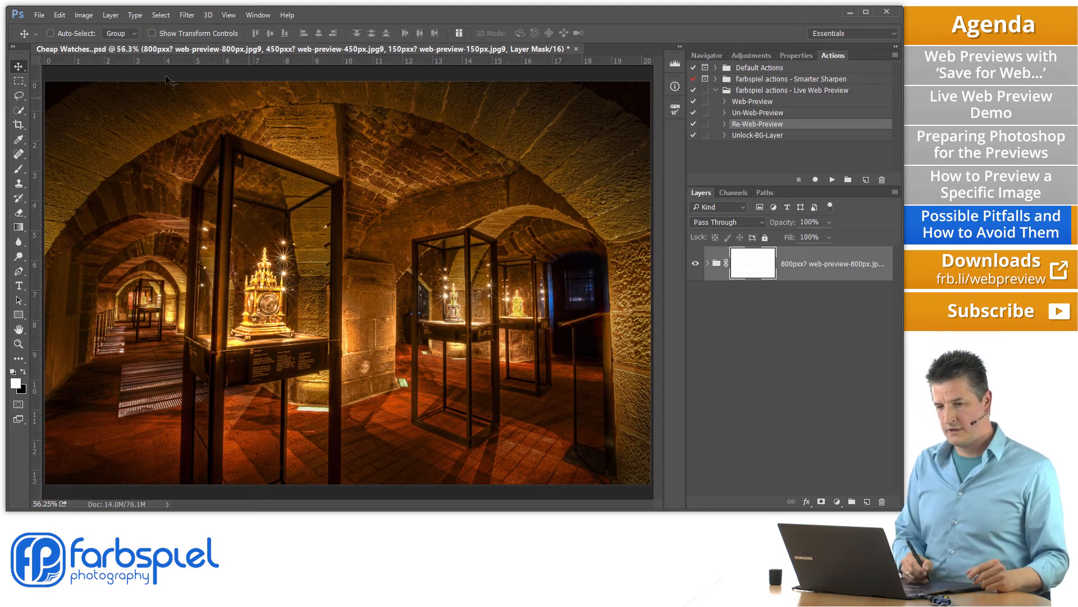
Step: Check the Image Assets generation option for the regrouped document
left_click(39, 15)
mouse_move(86, 187)
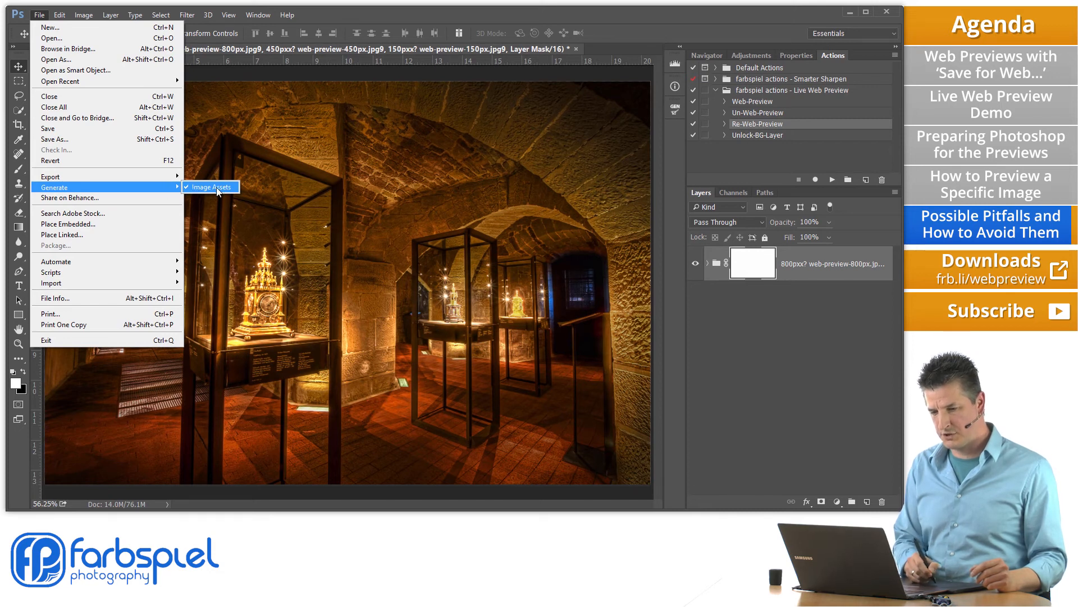
Step: Ungroup the layers with the Un-Web-Preview action, and regroup them all with the Web-Preview action
left_click(756, 265)
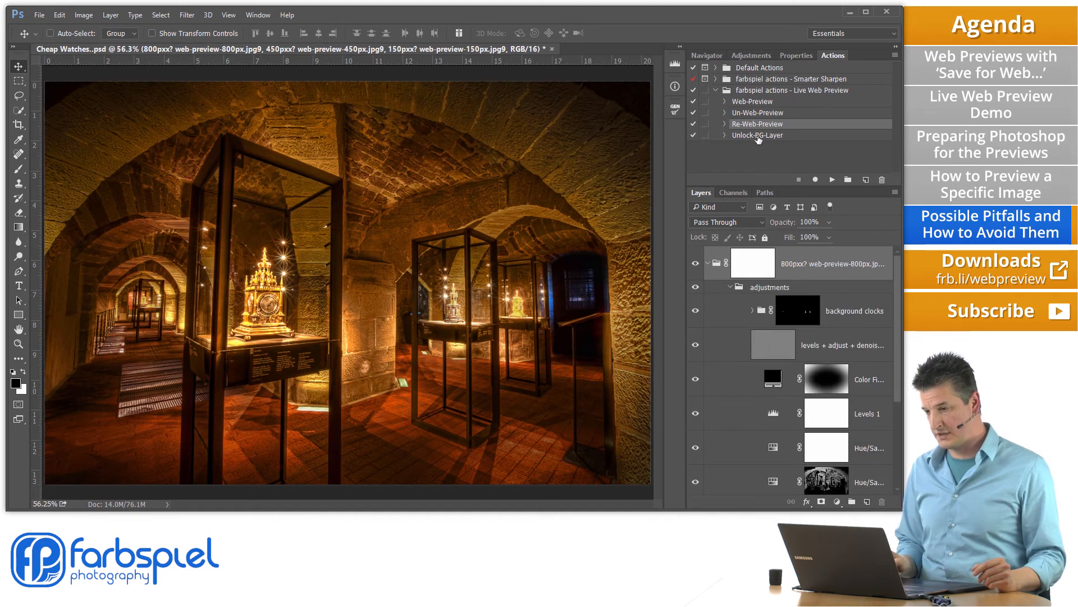
left_click(758, 115)
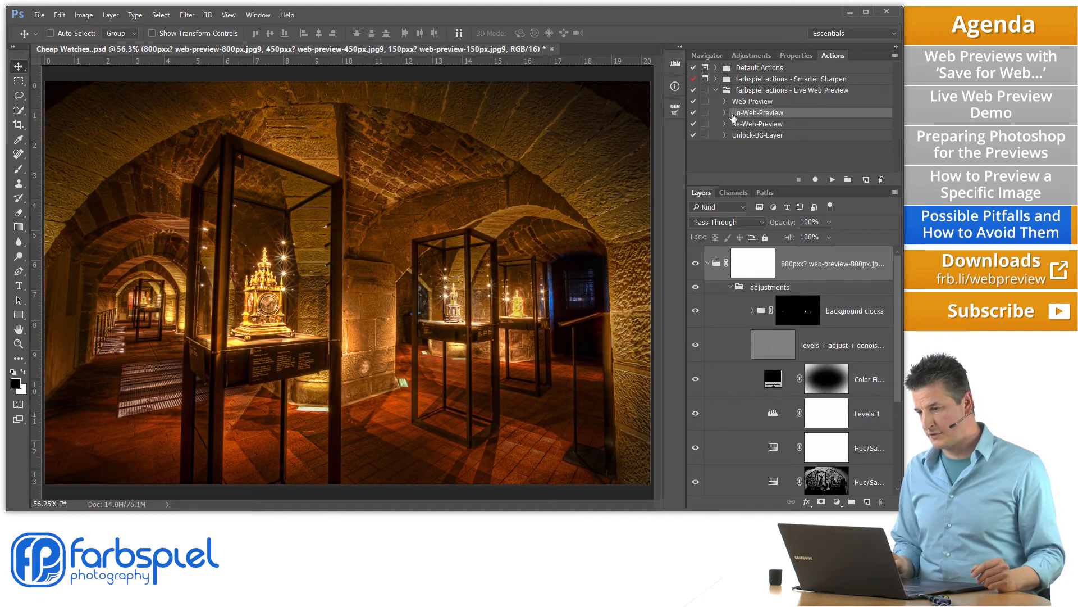
left_click(832, 180)
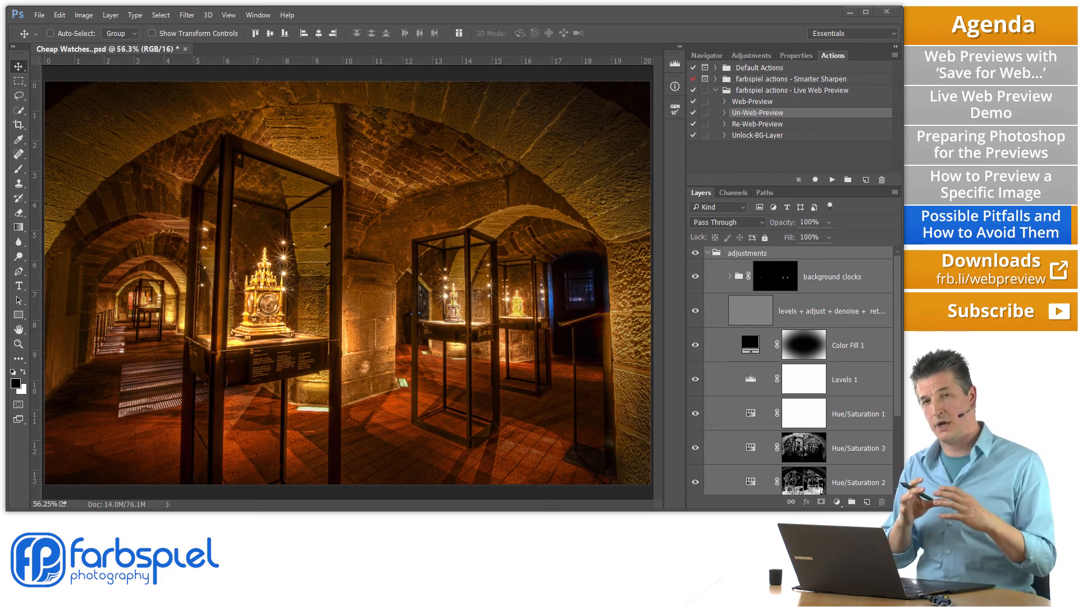
left_click(766, 102)
left_click(832, 180)
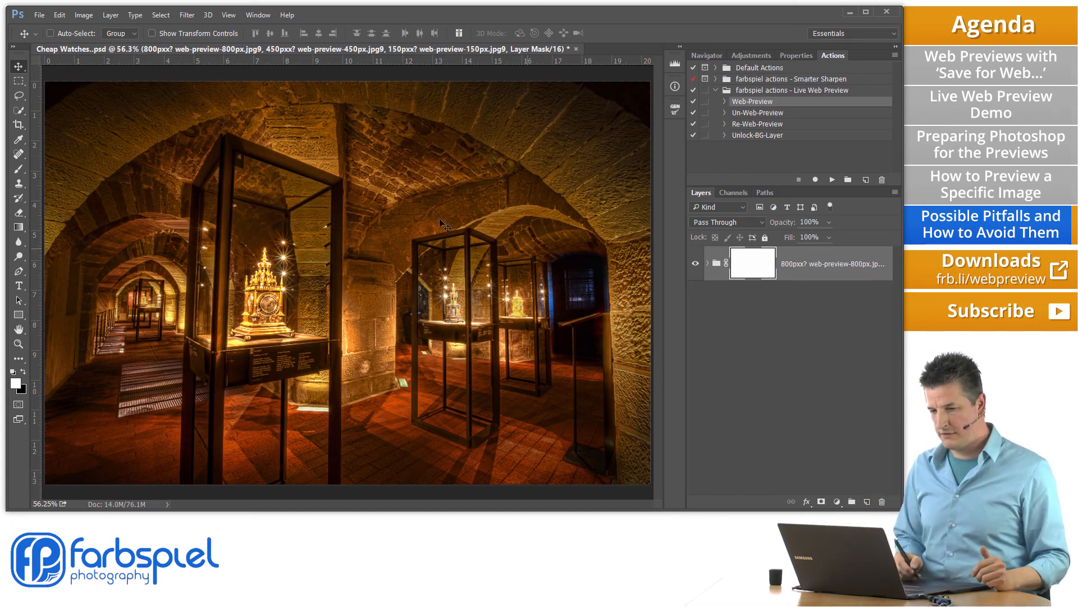
Step: Crop a strip off the upper edge of the image at full width, with Delete Cropped Pixels turned off
left_click(19, 124)
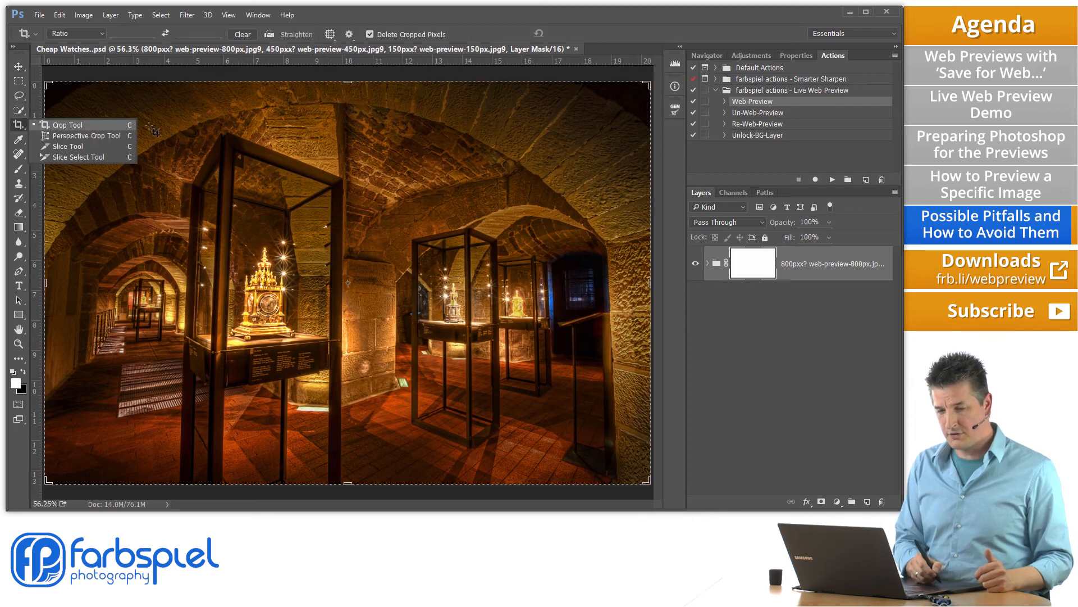
mouse_move(349, 79)
left_mouse_down()
mouse_move(352, 122)
mouse_move(351, 96)
left_mouse_up()
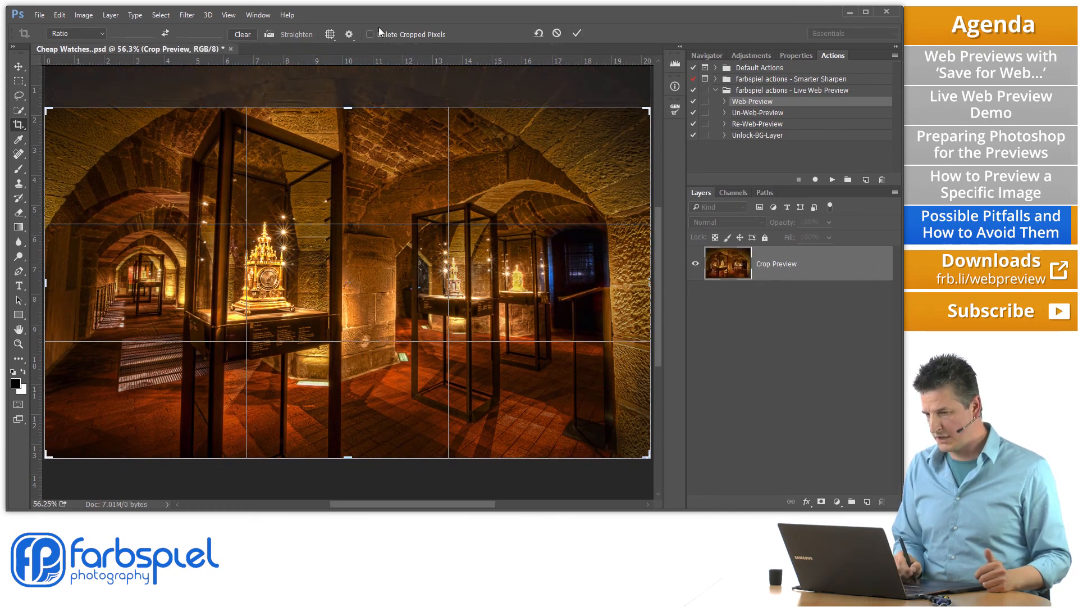
left_click(580, 32)
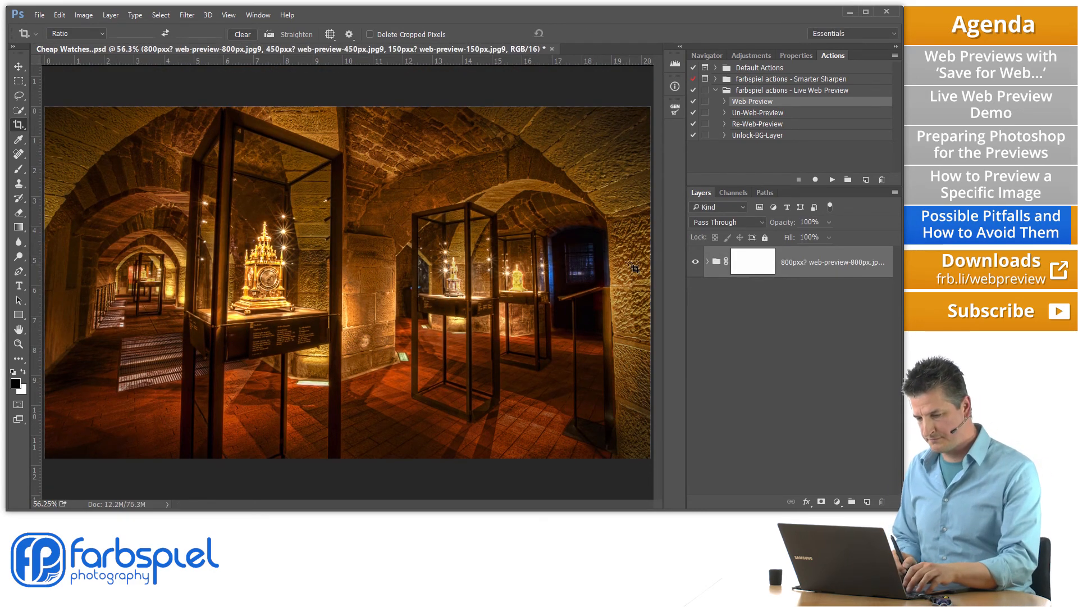
Step: Check the cropped image on the live preview page in the browser and return to Photoshop
key("alt+Tab")
key("alt+Tab")
key("alt+Tab")
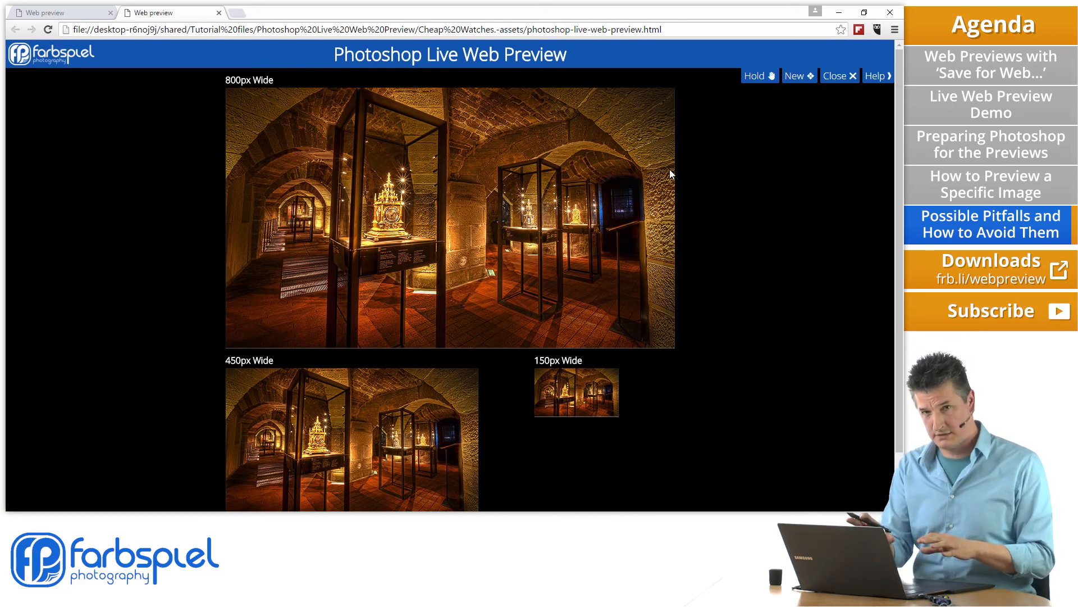
key("alt+Tab")
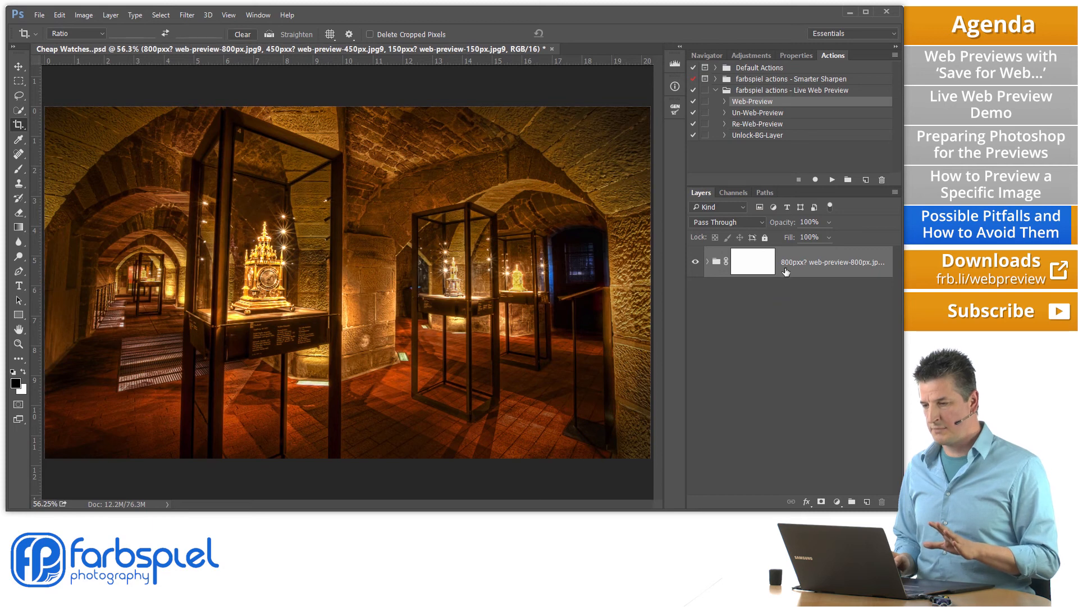
Step: Play the Re-Web-Preview action to rebuild the preview group for the cropped image
left_click(756, 125)
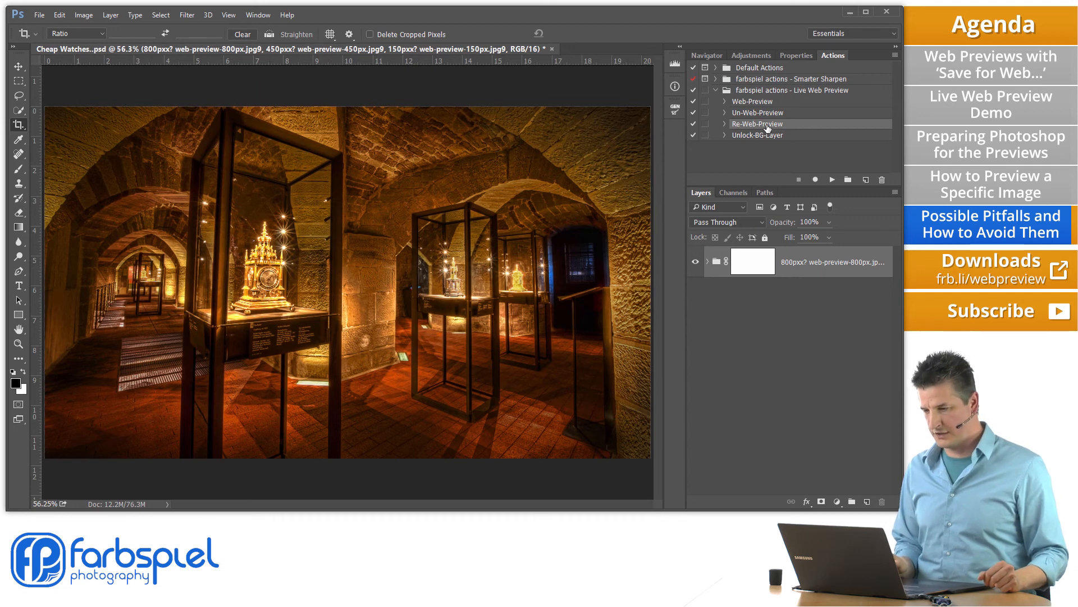
left_click(832, 179)
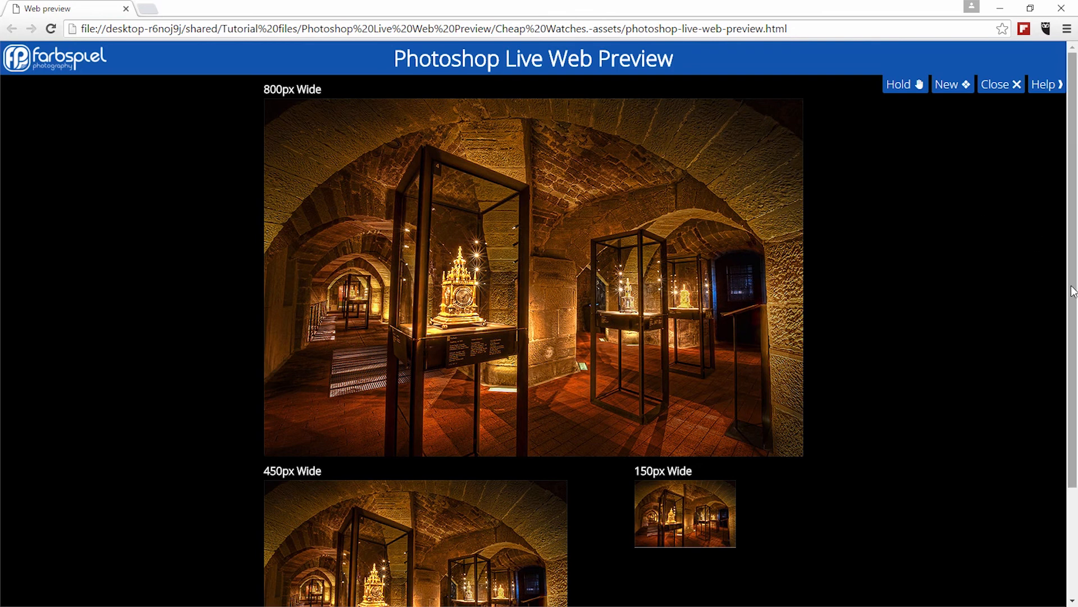
Step: Open the Generator Config Add-on from the tutorial page and enable Color convert pixels in Photoshop's generator configuration
scroll(878, 376, "down", 3)
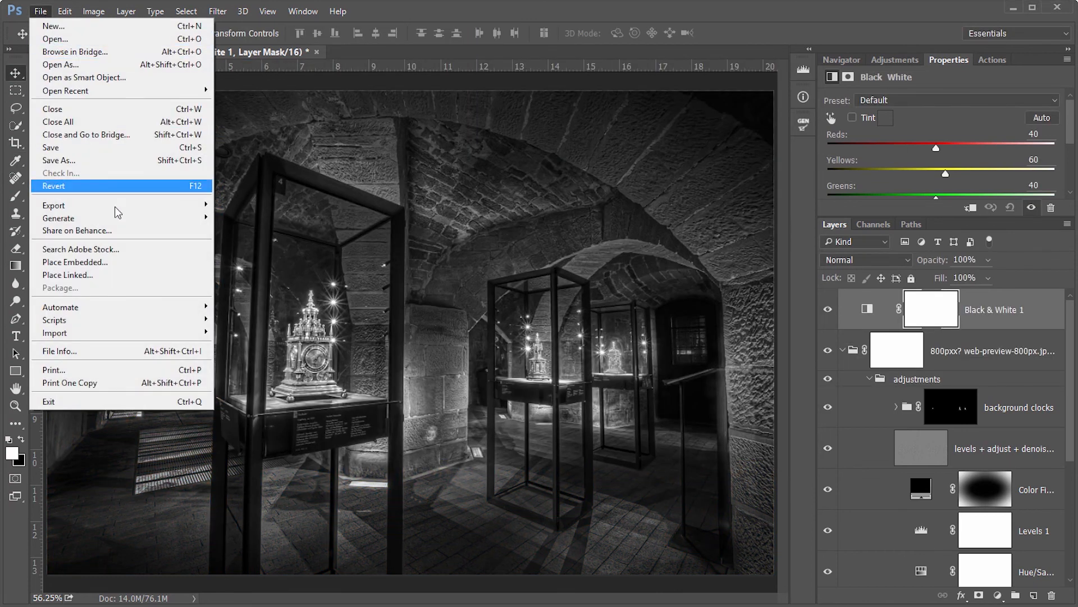
mouse_move(118, 218)
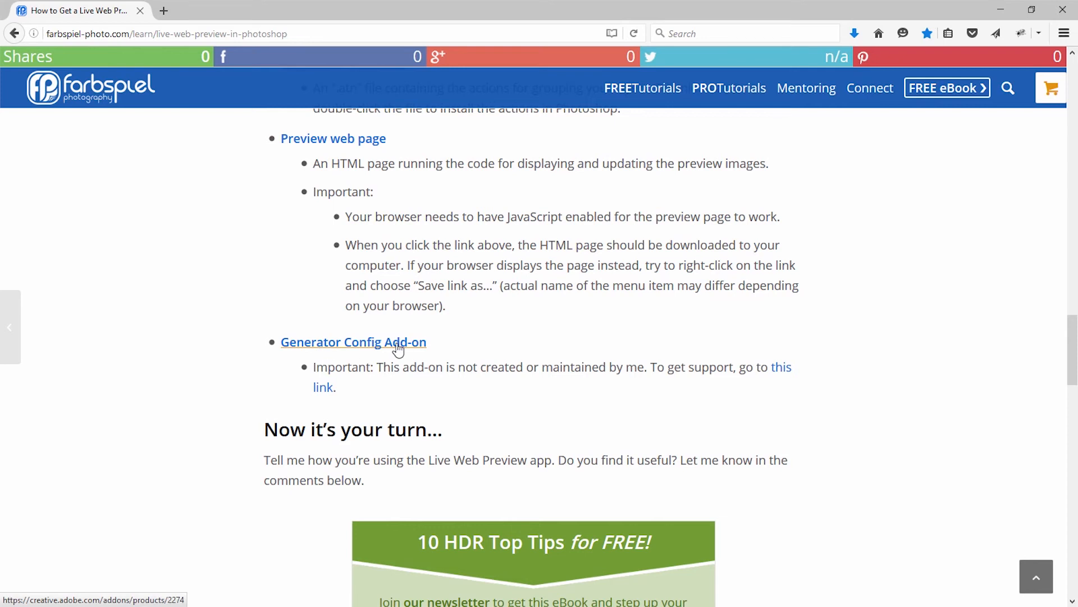
left_click(386, 347)
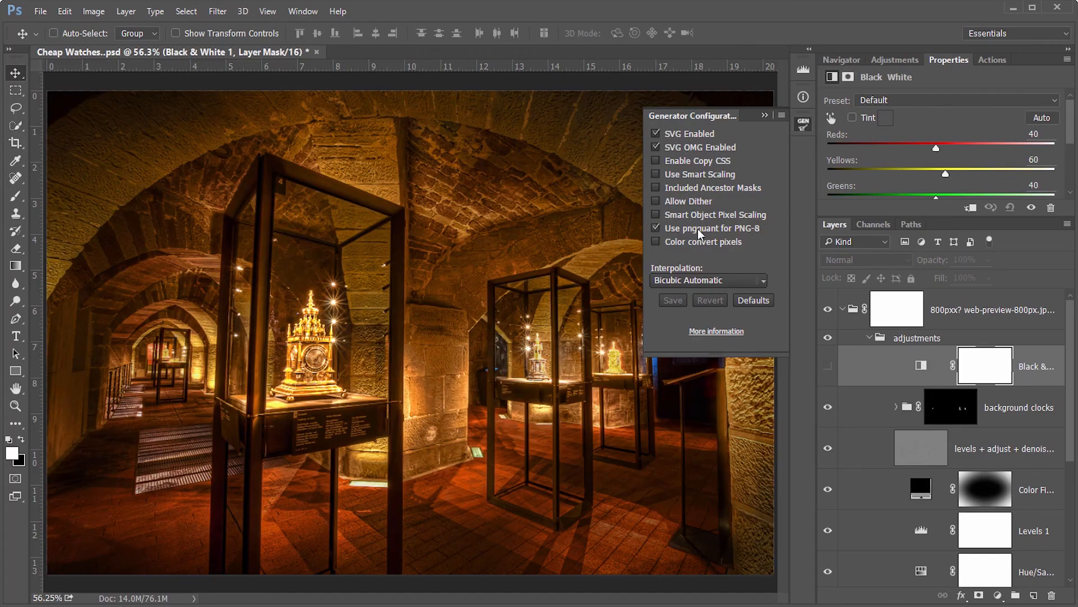
left_click(655, 241)
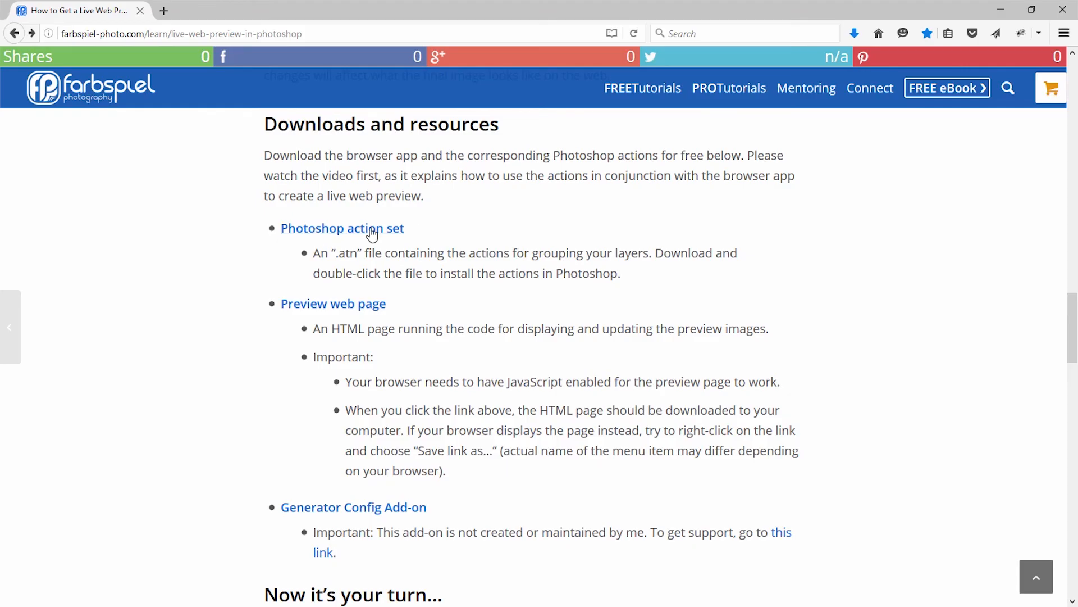
Step: Download the Photoshop action set from the tutorial page and play its Web-Preview action on Cheap Watches.psd
left_click(373, 233)
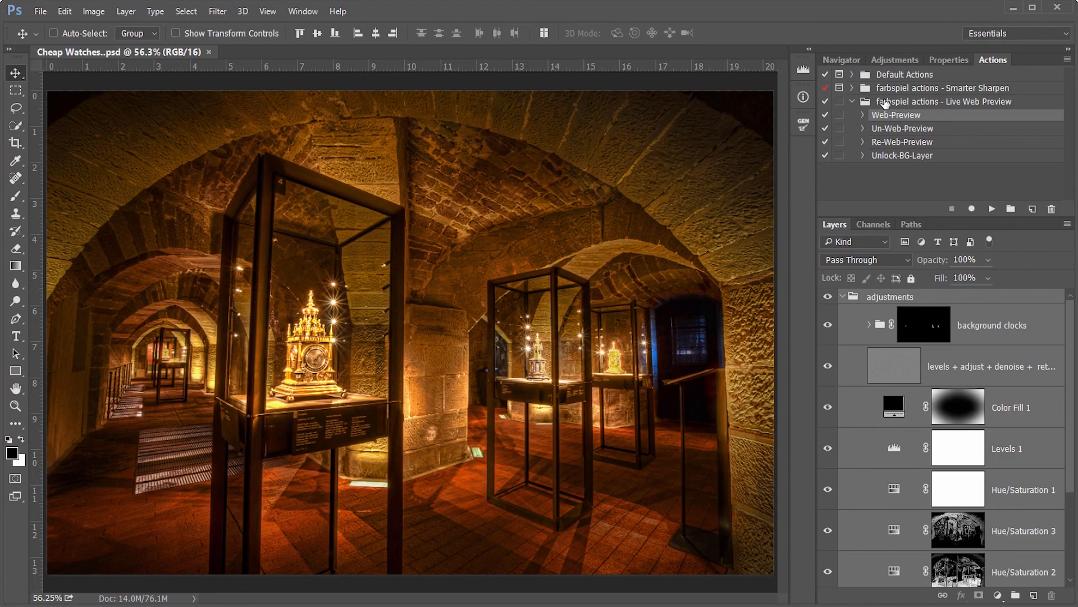
left_click(991, 208)
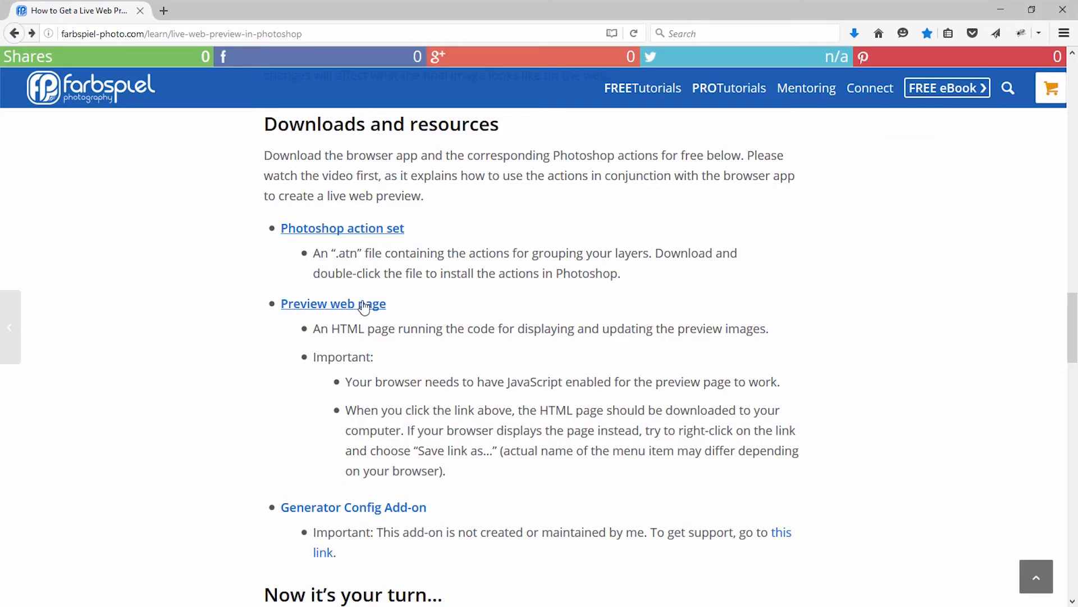
Step: Download the Preview web page and open photoshop-live-web-preview.html from the Cheap Watches.-assets folder
left_click(358, 307)
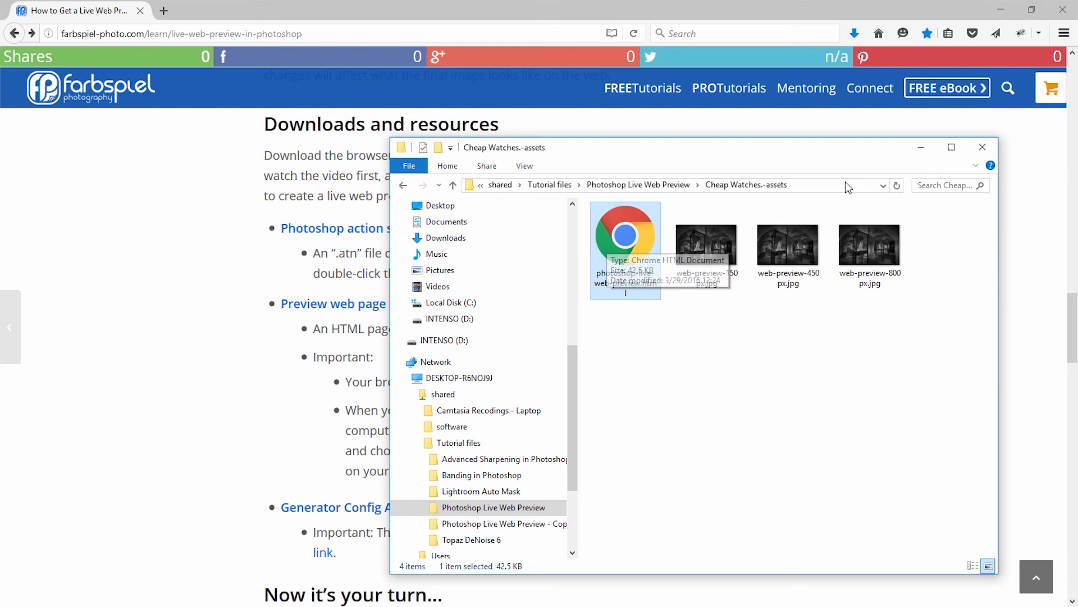
double_click(626, 245)
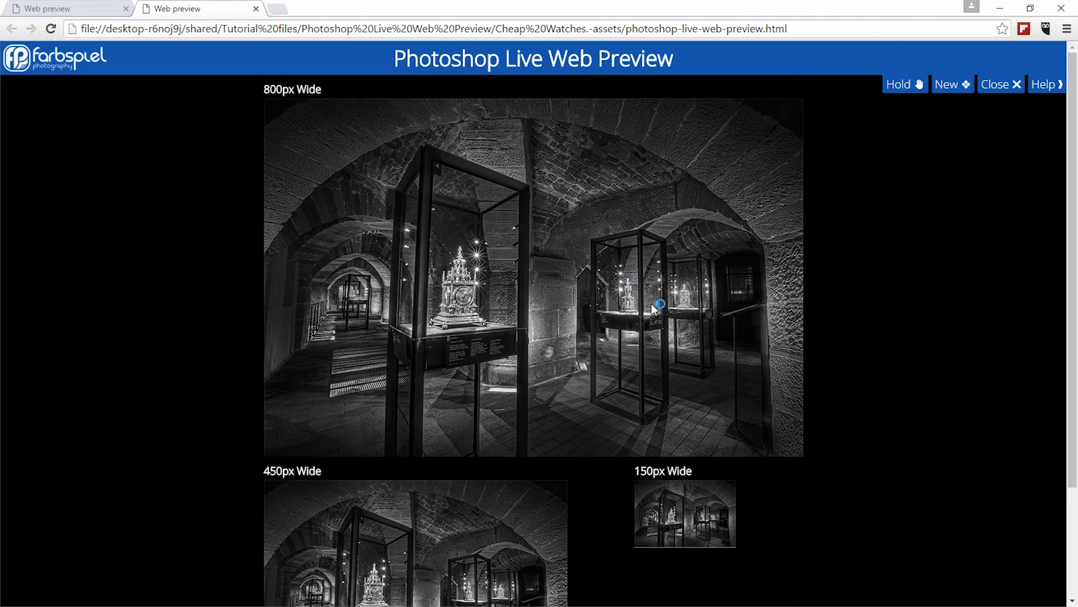
Step: Apply the Light Gray color theme to the live web preview page
scroll(671, 315, "down", 3)
left_click(409, 572)
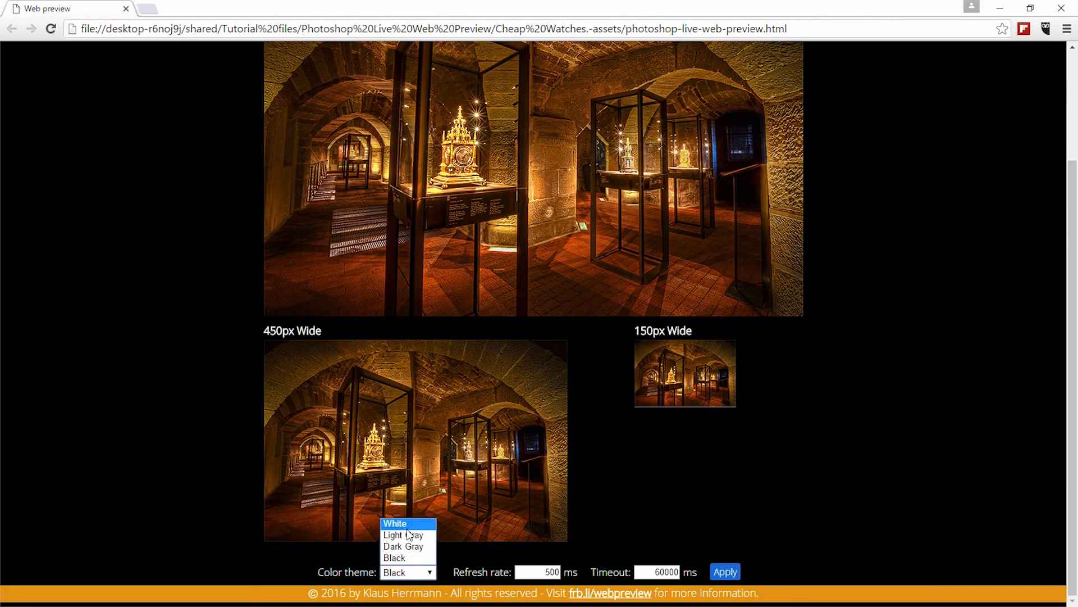
left_click(406, 535)
left_click(725, 571)
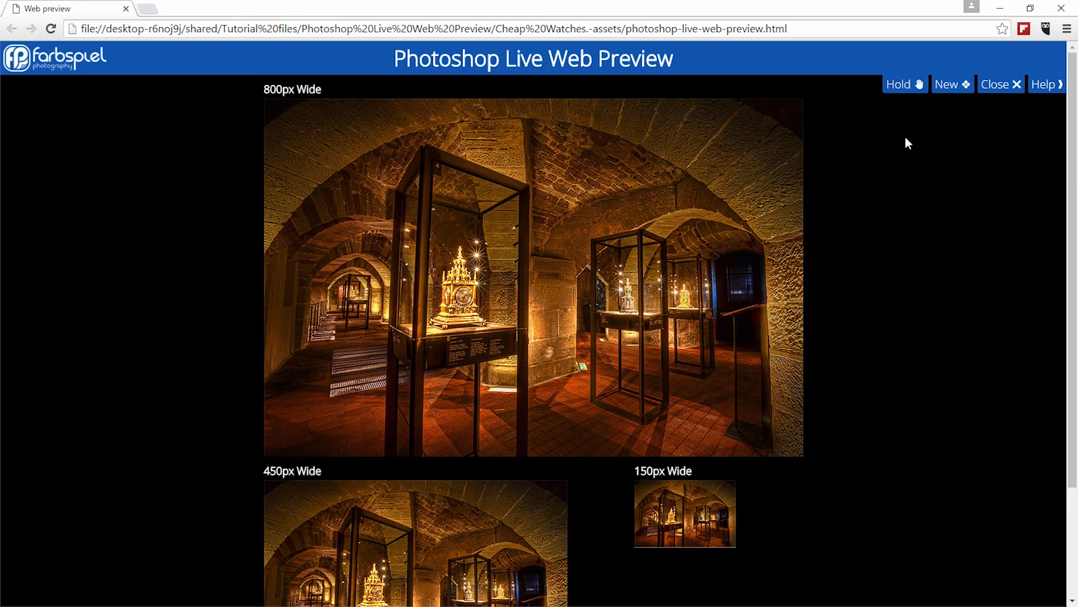
Step: Put the current live preview on hold and open a new preview in a second tab to compare the two versions
left_click(897, 84)
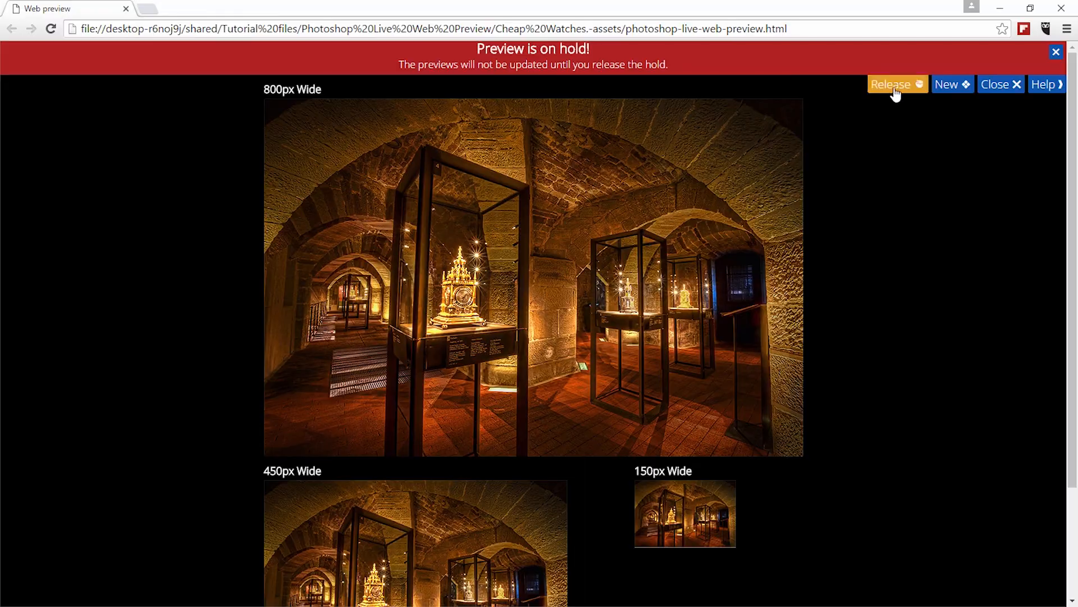
key("alt+Tab")
left_click(880, 111)
key("alt+Tab")
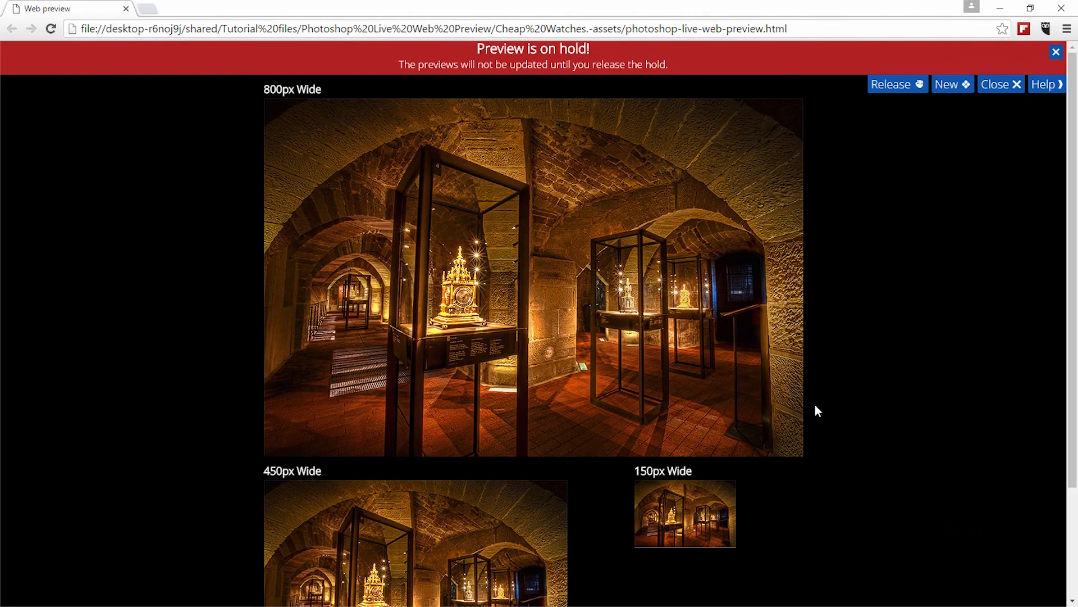
left_click(949, 85)
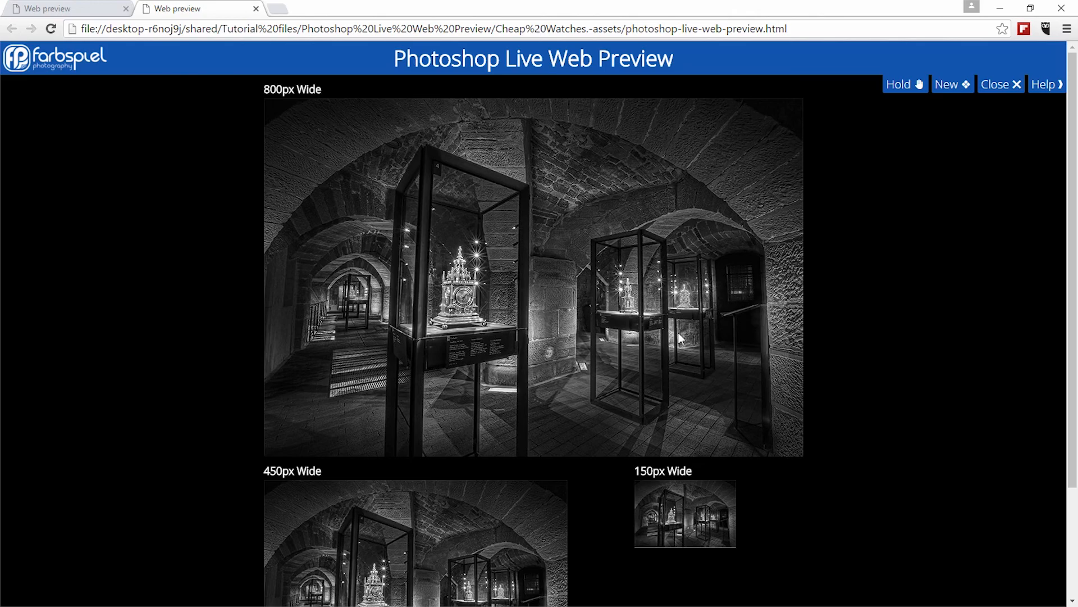
key("ctrl+shift+Tab")
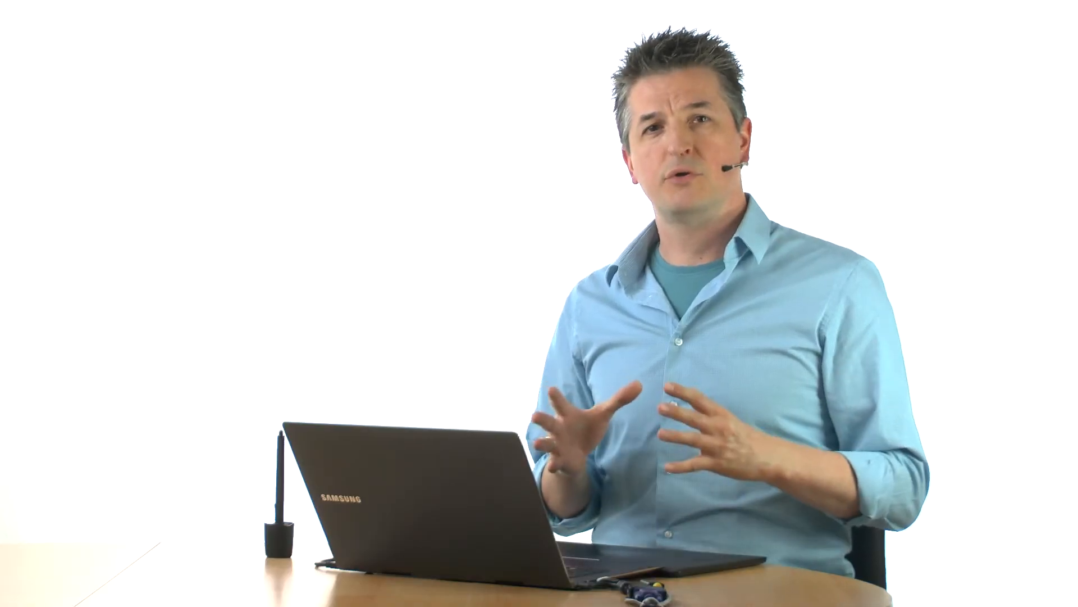